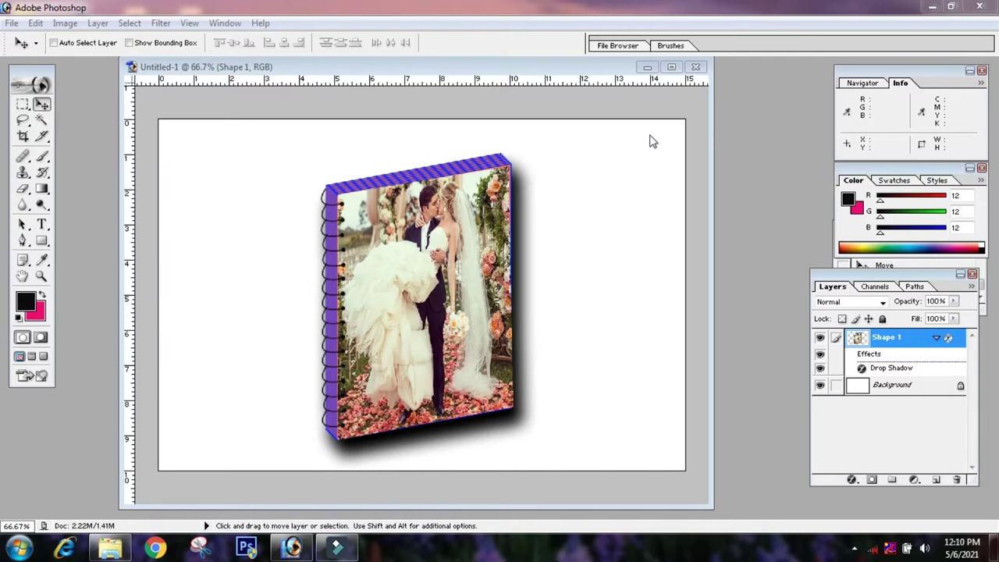
# - Close the Untitled-1 notebook mockup and discard its unsaved changes
pyautogui.click(696, 67)
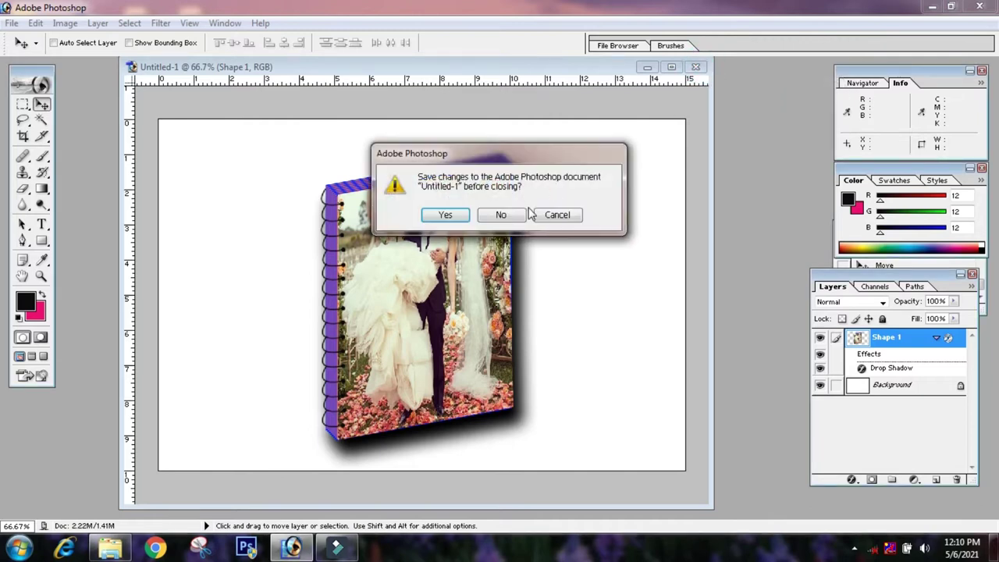
pyautogui.click(503, 214)
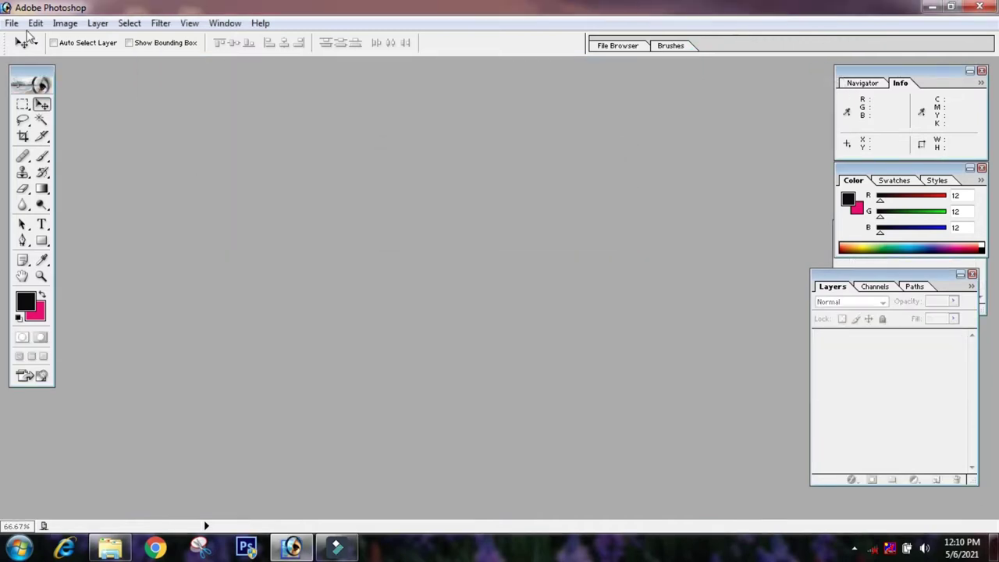
# - Create a white 1080 × 800 px document at 72 pixels/inch
pyautogui.click(12, 23)
pyautogui.click(33, 39)
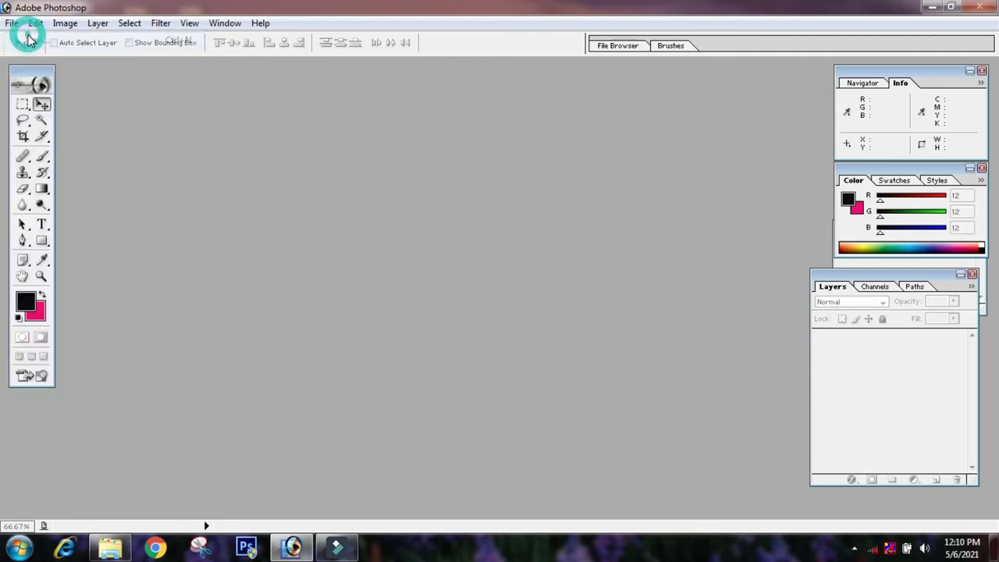
pyautogui.doubleClick(469, 240)
pyautogui.write('1080')
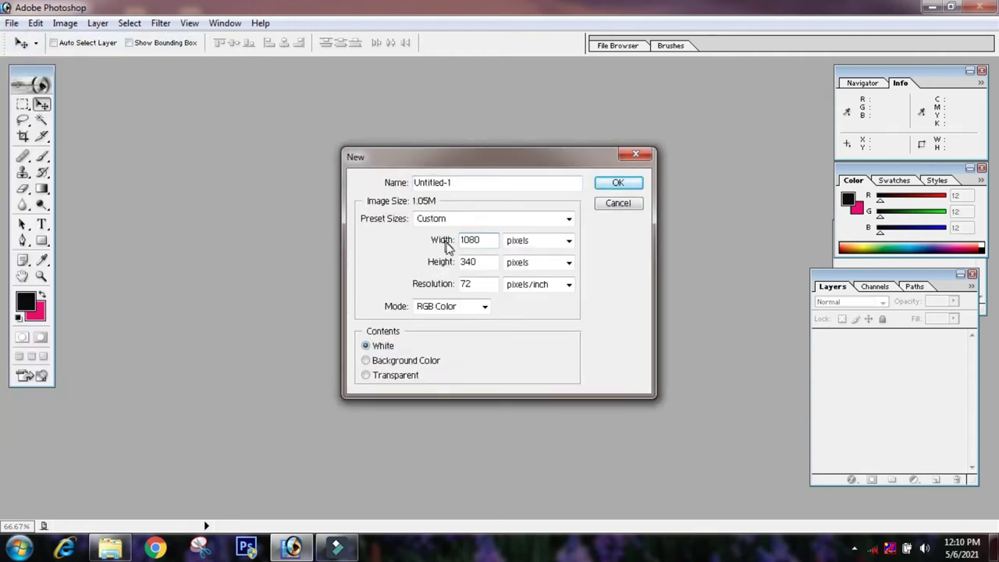
pyautogui.doubleClick(474, 262)
pyautogui.write('800')
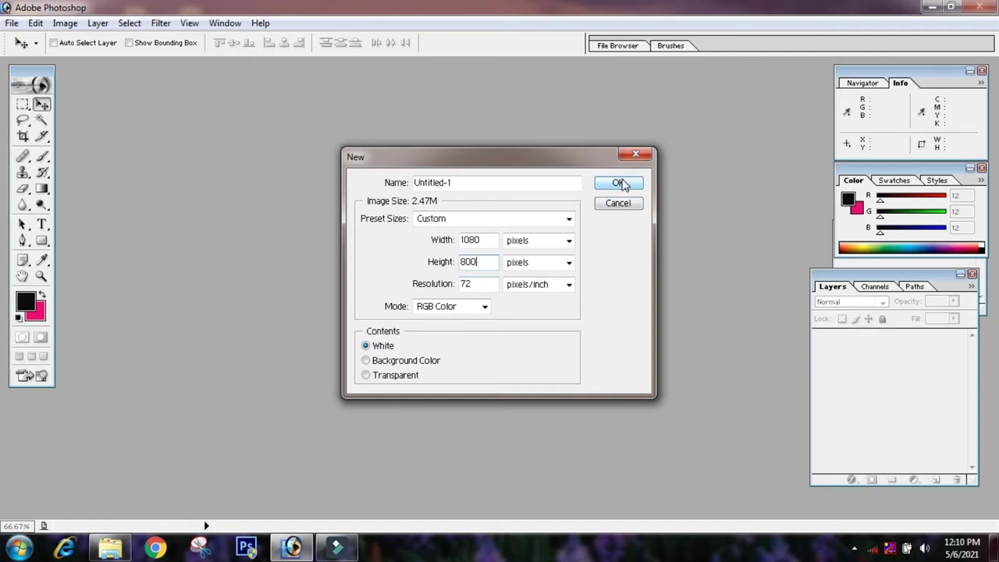
pyautogui.click(618, 185)
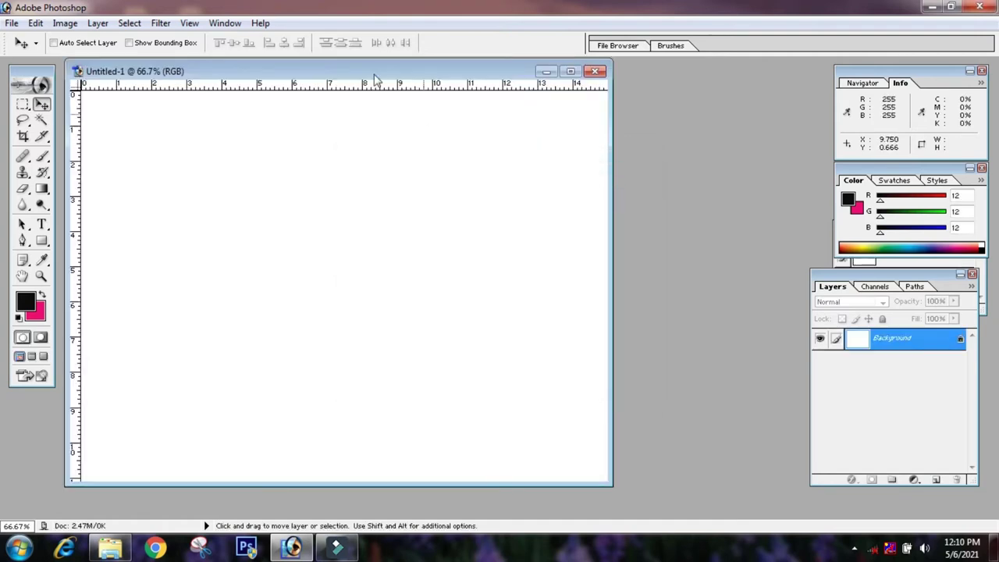
# - Draw a tall black rectangle and skew its left edge down about 10.7° into a parallelogram
pyautogui.rightClick(42, 242)
pyautogui.click(70, 247)
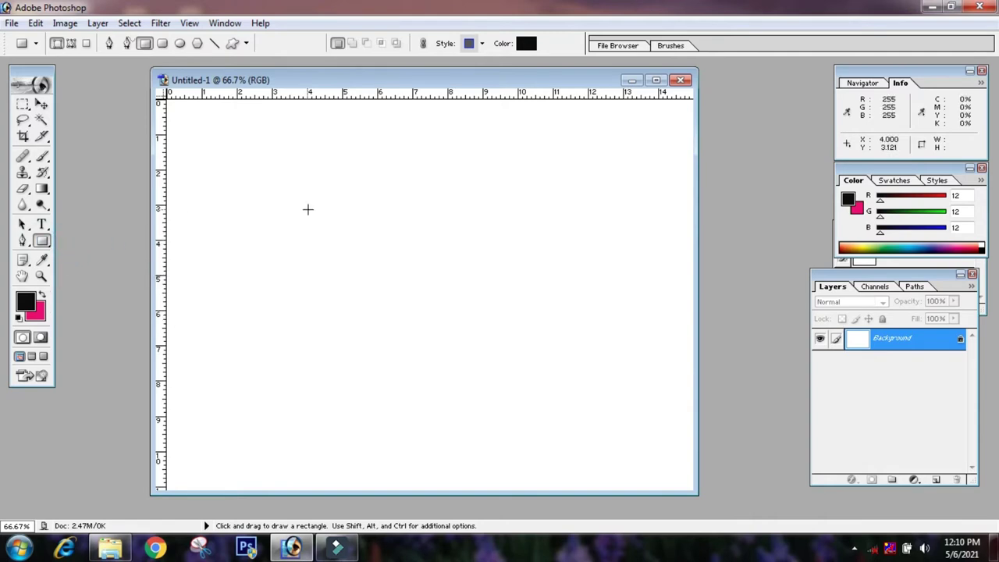
pyautogui.moveTo(287, 189); pyautogui.dragTo(461, 427)
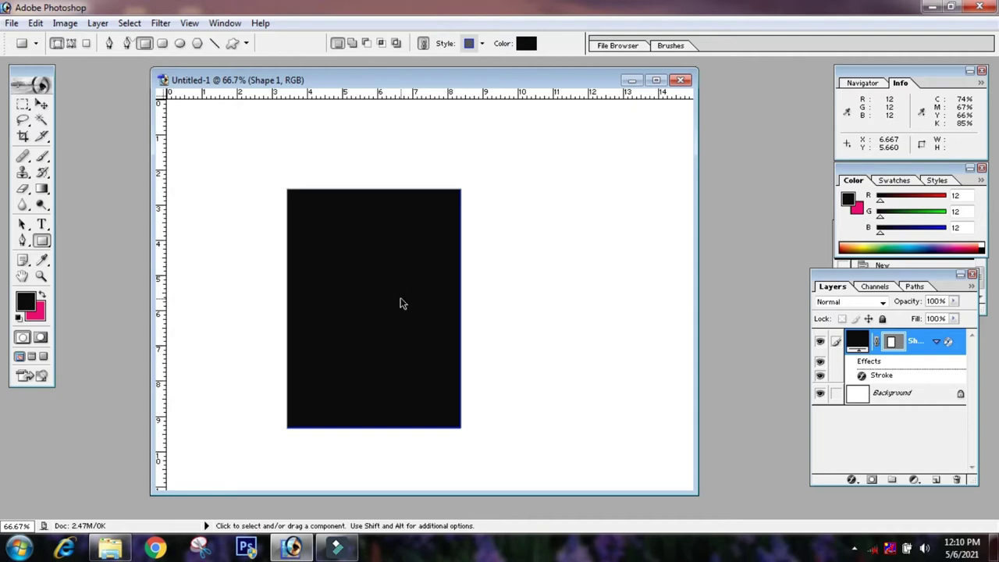
pyautogui.hotkey('ctrl', 't')
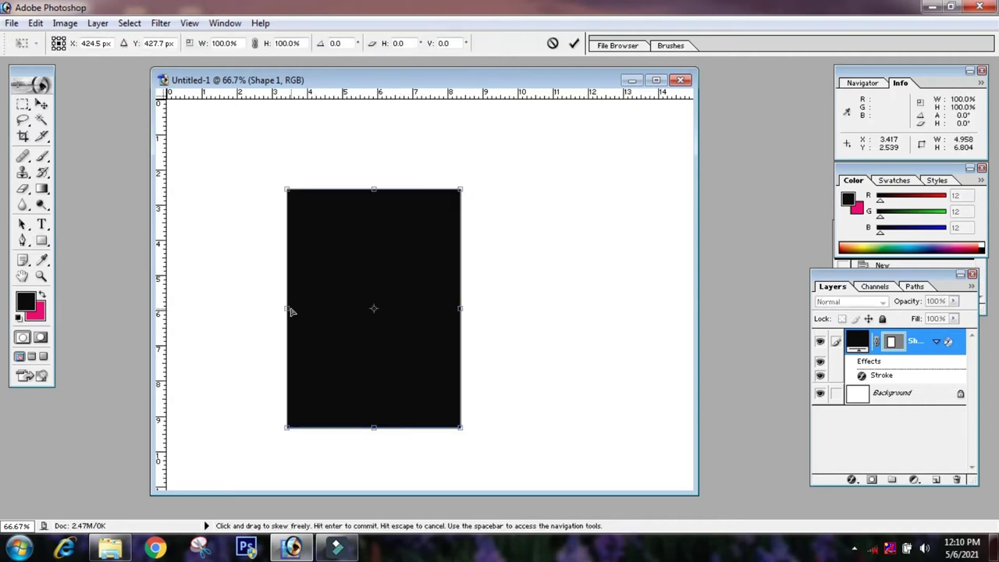
pyautogui.moveTo(287, 310); pyautogui.dragTo(287, 344)
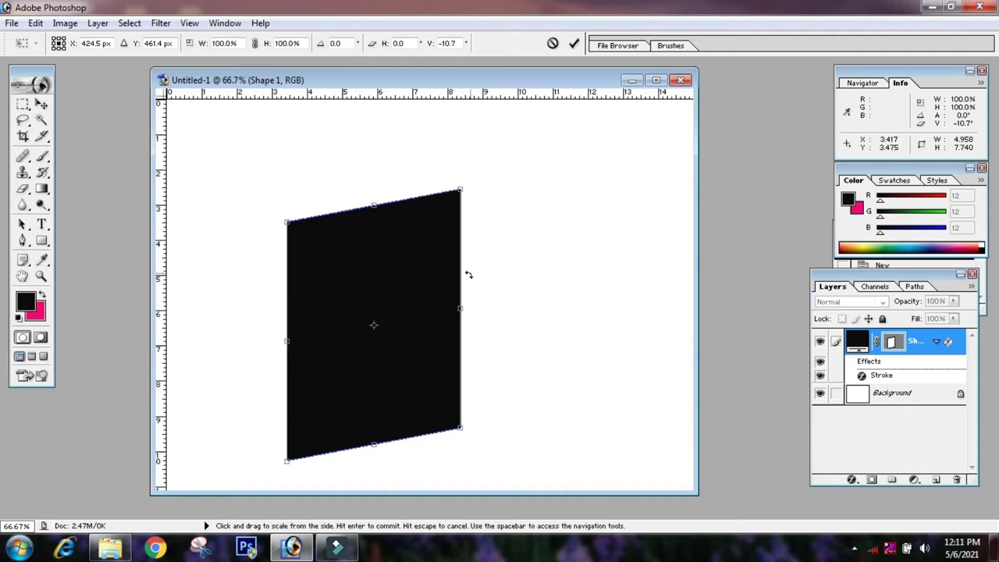
pyautogui.click(574, 46)
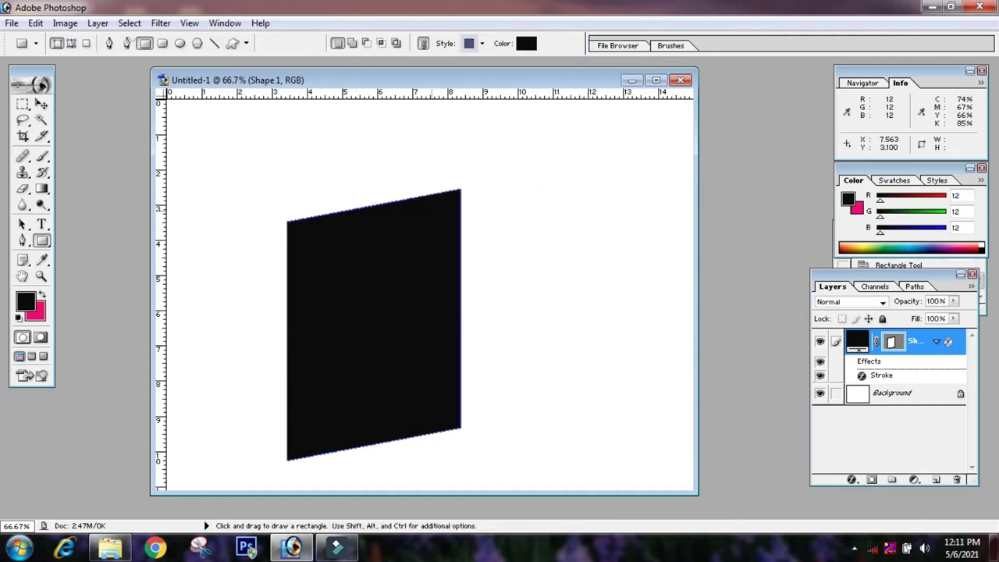
pyautogui.click(42, 104)
# - Shift the parallelogram up-right and recolour its fill to red E01B1B
pyautogui.moveTo(366, 299); pyautogui.dragTo(396, 261)
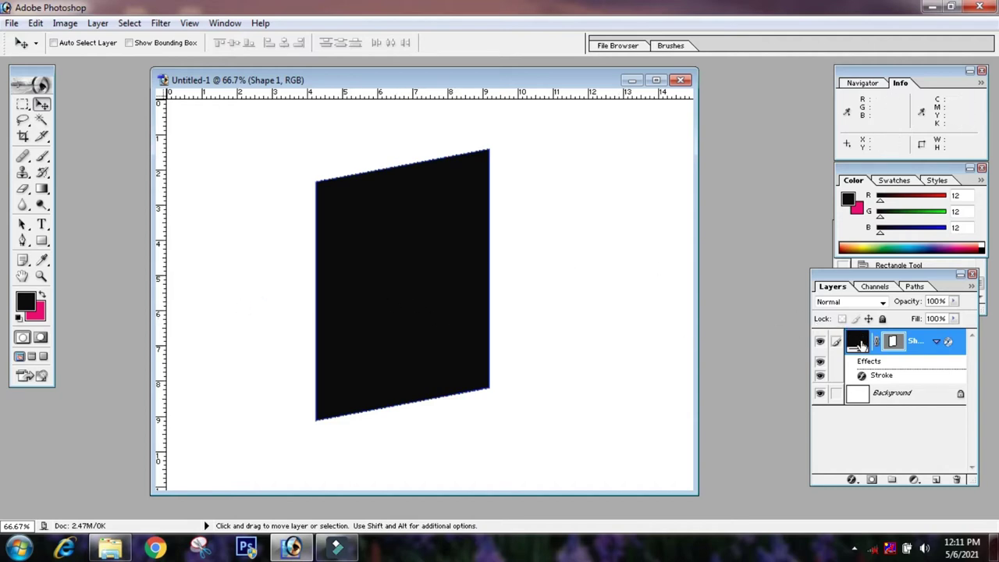
pyautogui.doubleClick(857, 343)
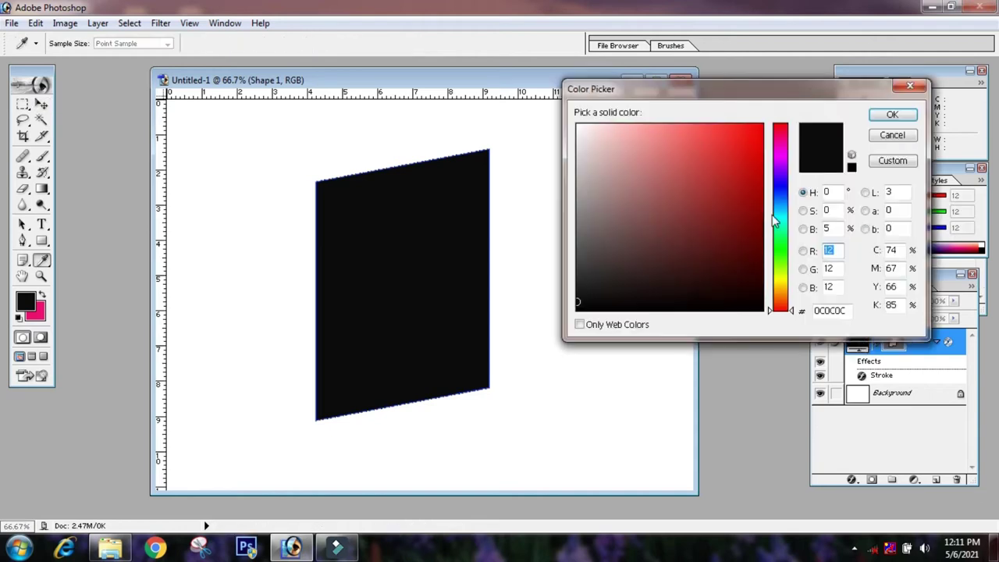
pyautogui.click(734, 159)
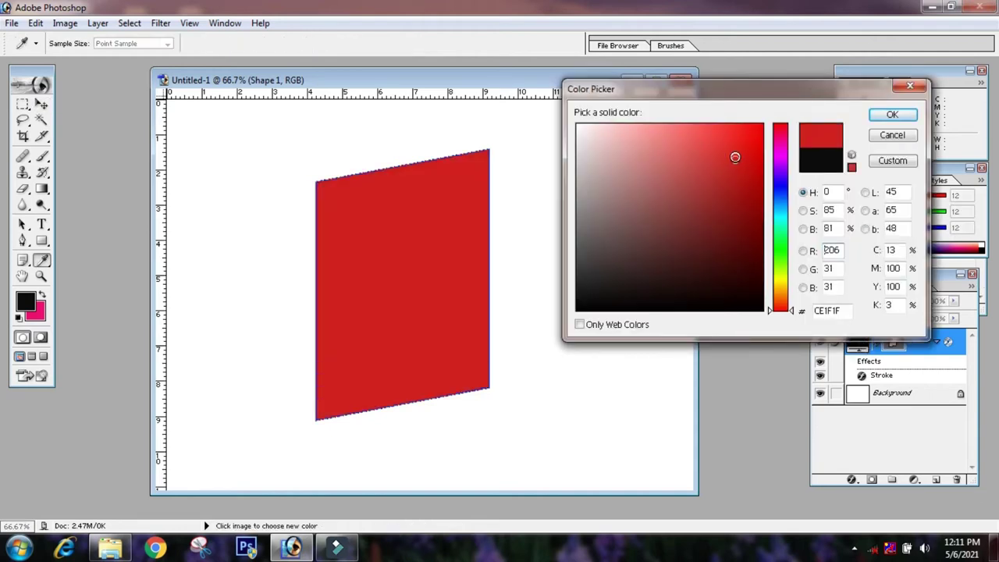
pyautogui.click(740, 146)
pyautogui.click(891, 115)
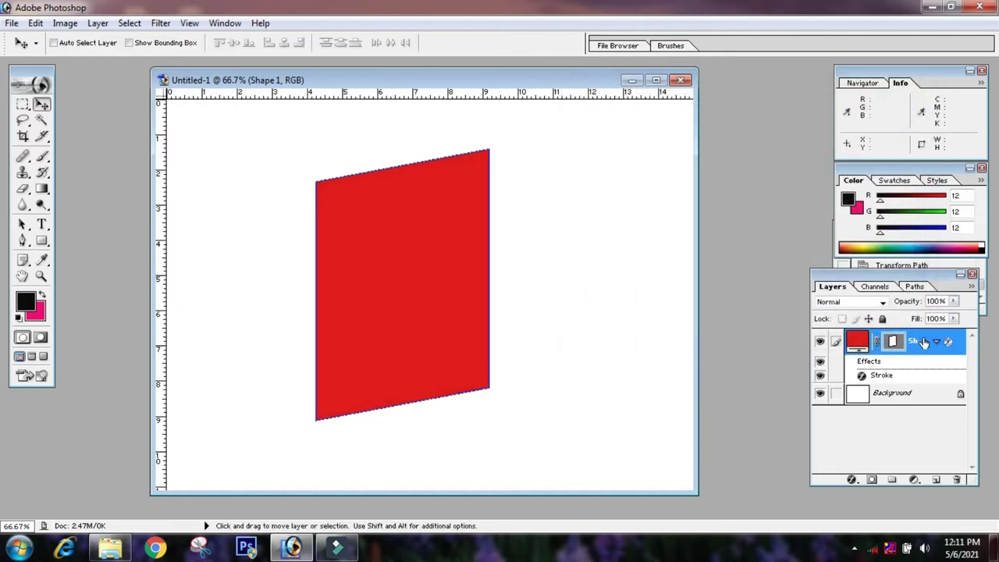
# - Add a bright blue (0522F9) Stroke layer effect around the red shape
pyautogui.doubleClick(923, 341)
pyautogui.click(922, 355)
pyautogui.doubleClick(952, 356)
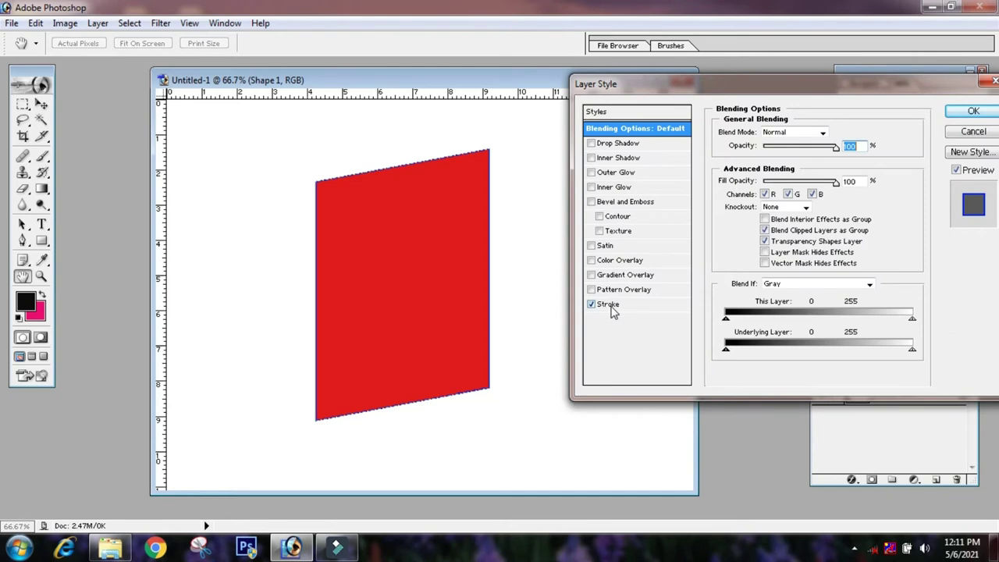
pyautogui.click(613, 306)
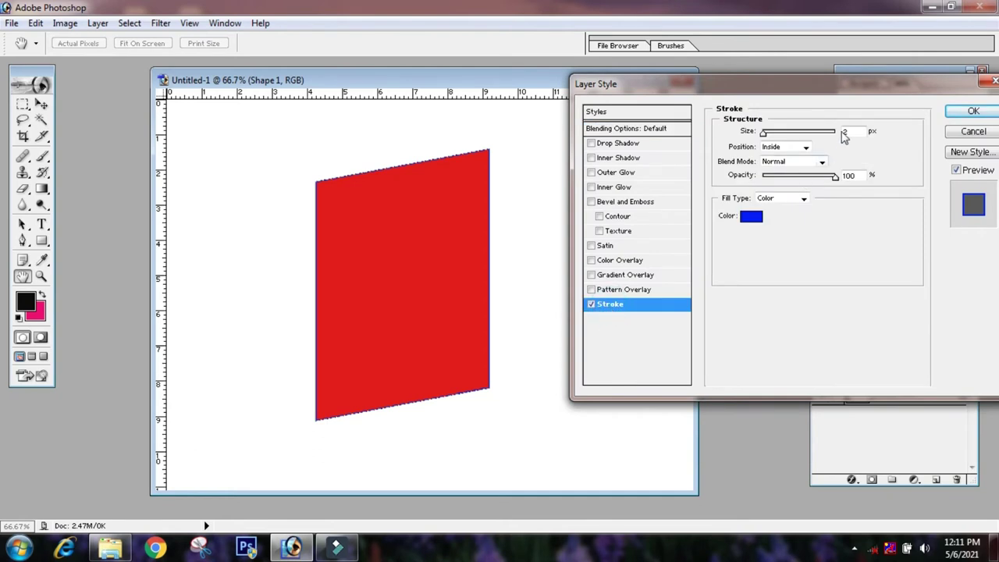
pyautogui.click(751, 216)
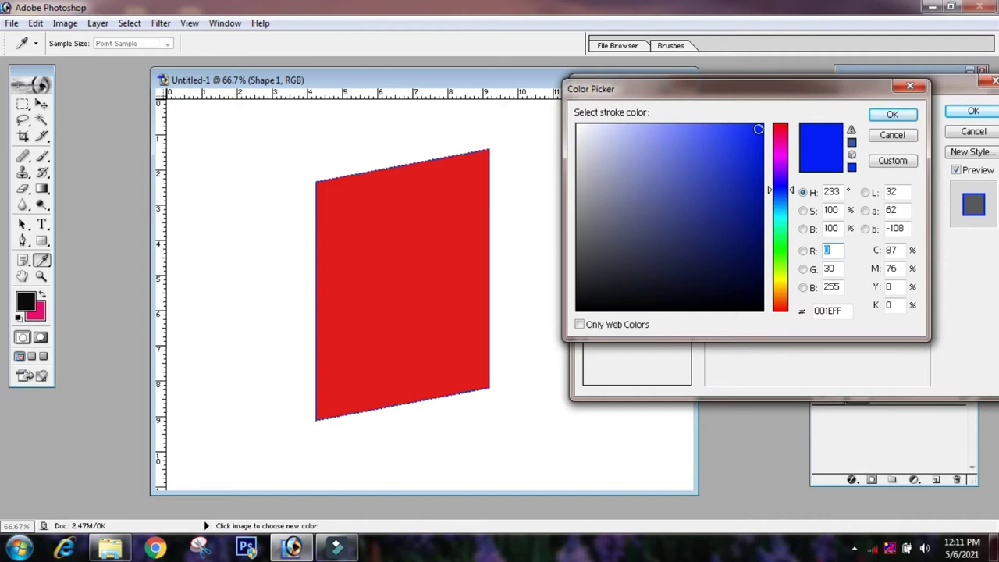
pyautogui.click(759, 128)
pyautogui.click(872, 114)
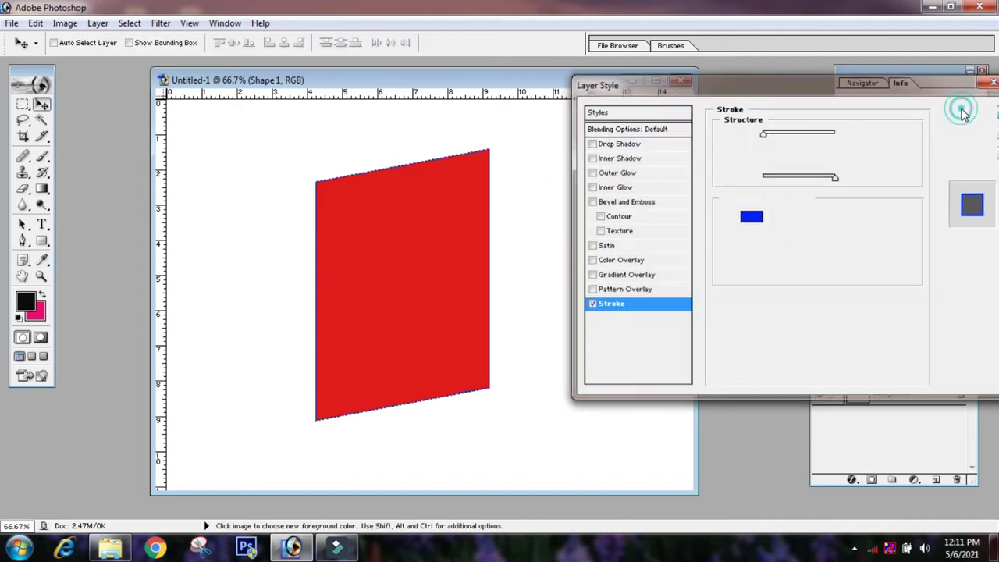
pyautogui.click(962, 113)
pyautogui.hotkey('ctrl', '+')
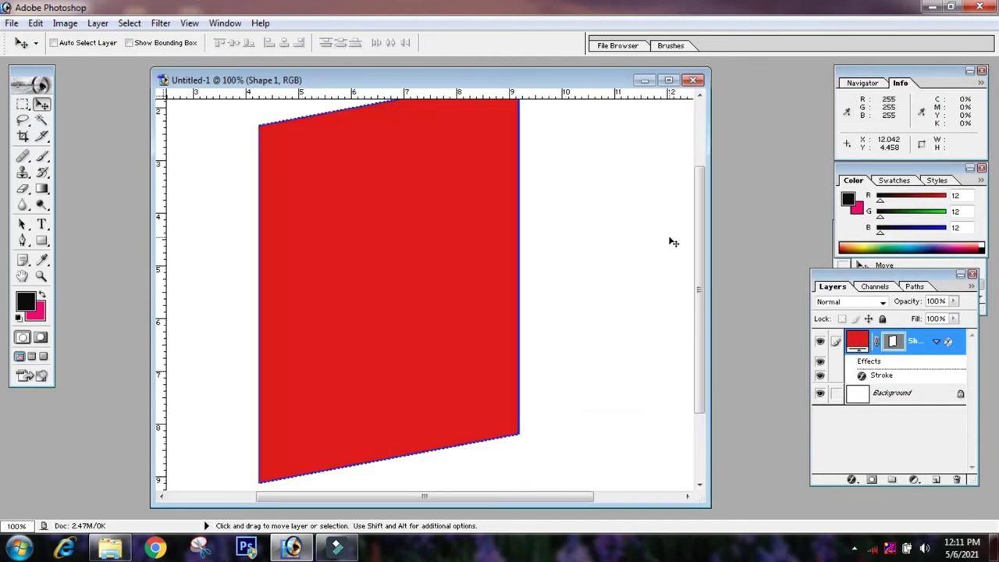
# - Duplicate the red shape as Shape 1 copy, nudged a few pixels right and down
pyautogui.hotkey('ctrl', '-')
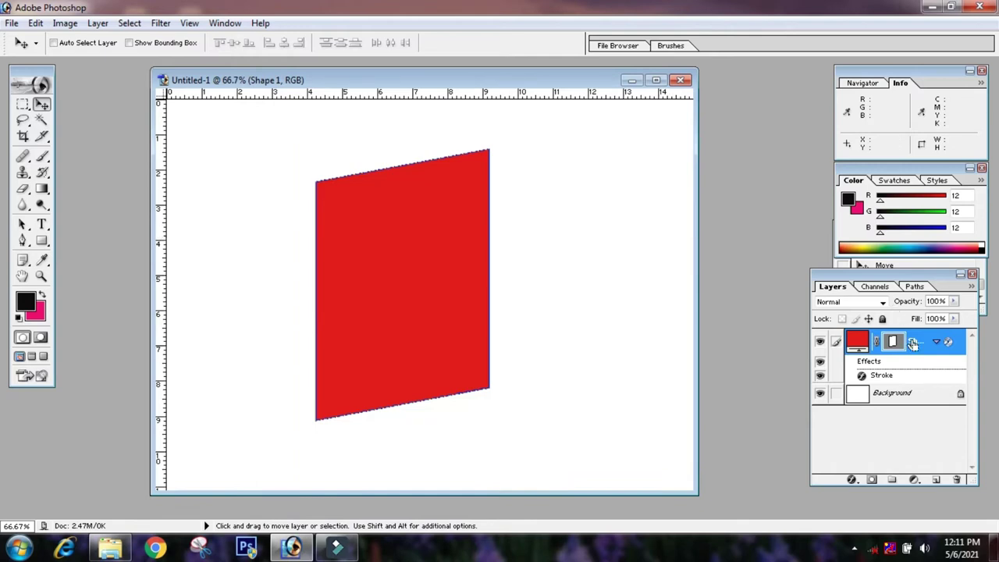
pyautogui.hotkey('ctrl', 'j')
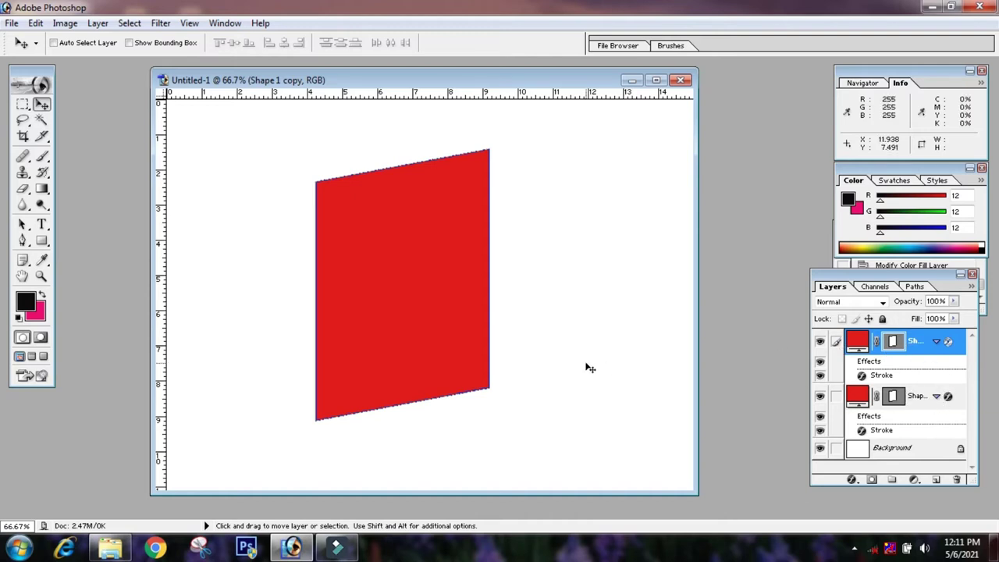
pyautogui.hotkey('ctrl', 't')
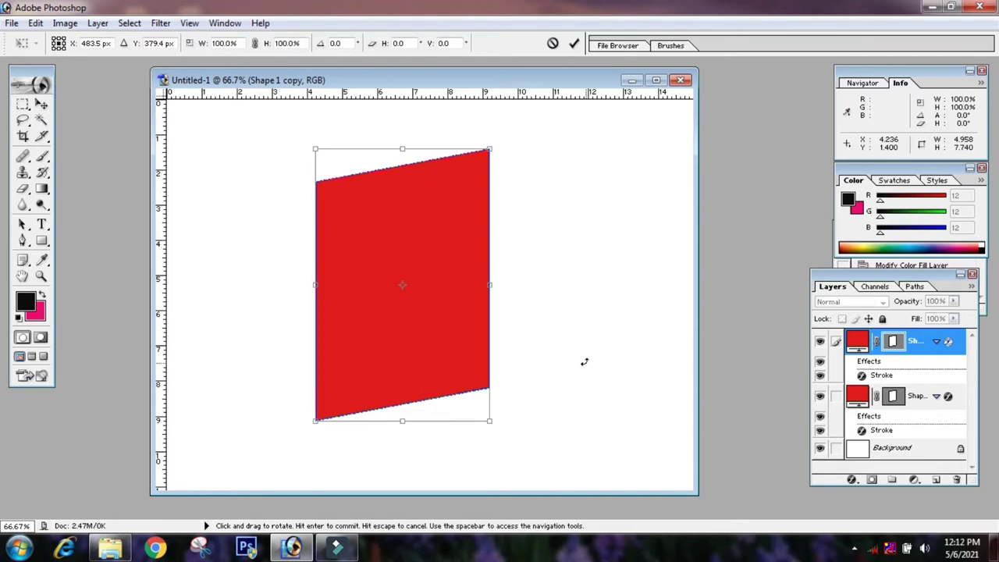
pyautogui.press('Right')
pyautogui.press('Right')
pyautogui.press('Right')
pyautogui.press('Right')
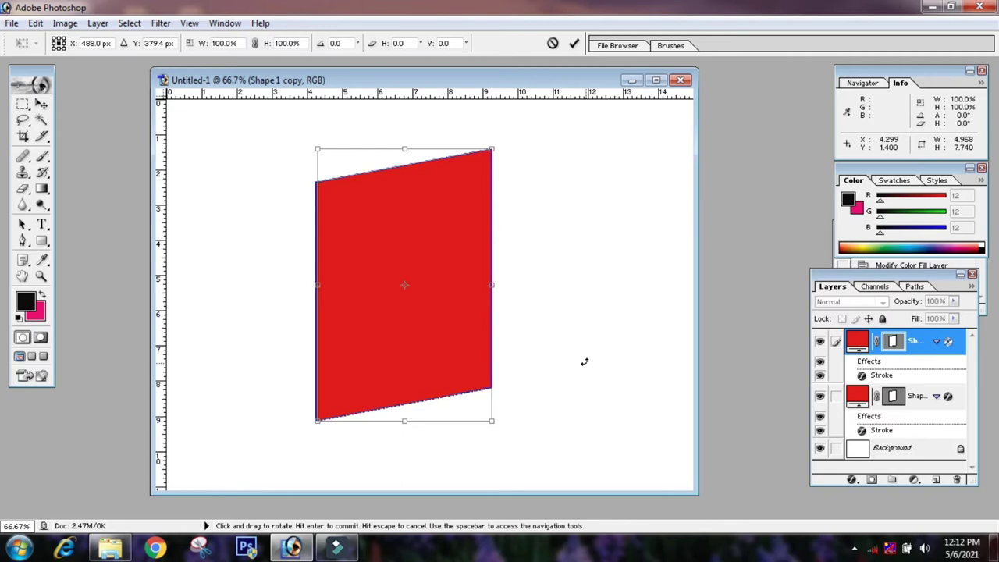
pyautogui.press('Down')
pyautogui.press('Down')
pyautogui.press('Down')
pyautogui.press('Down')
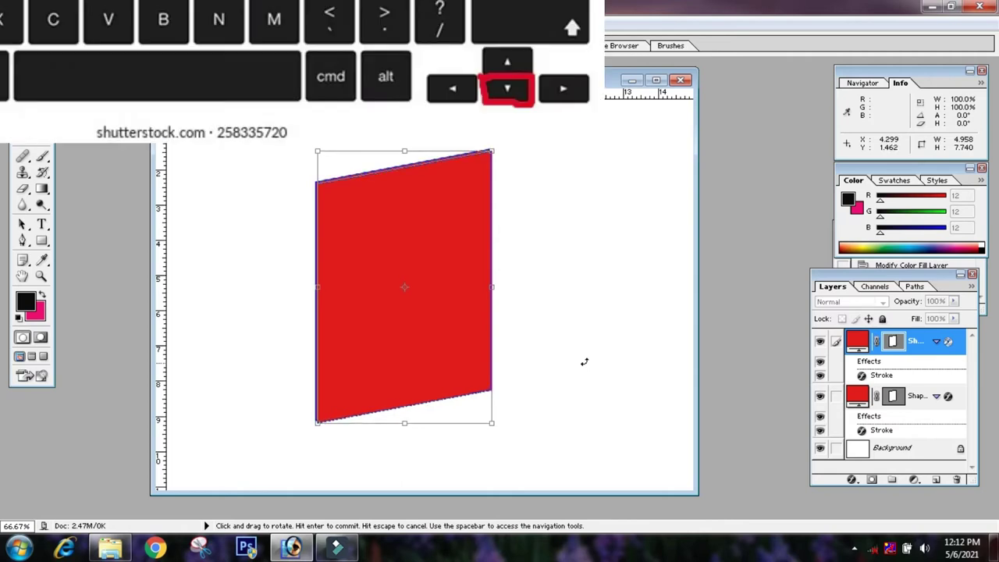
pyautogui.hotkey('ctrl', '+')
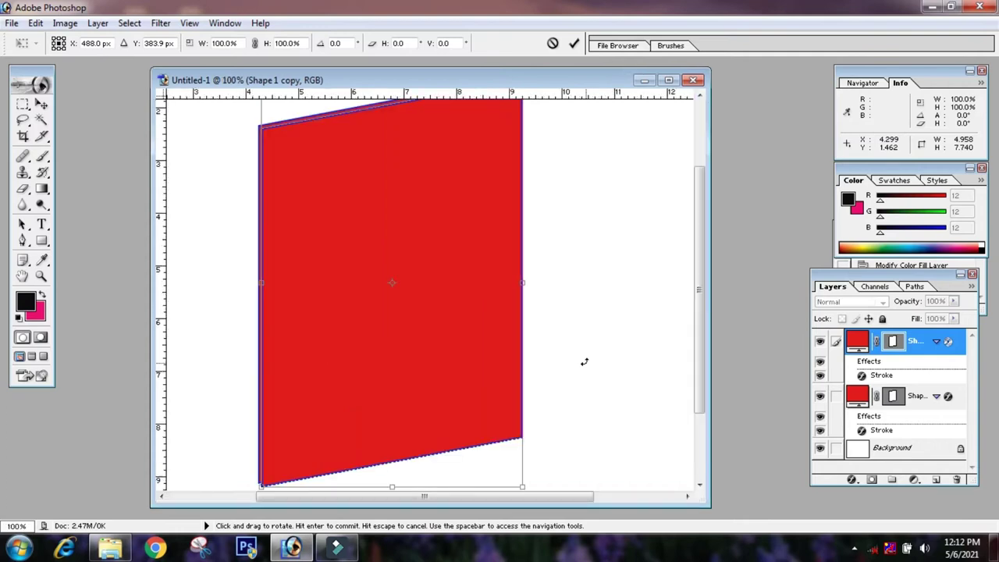
pyautogui.moveTo(699, 328); pyautogui.dragTo(699, 289)
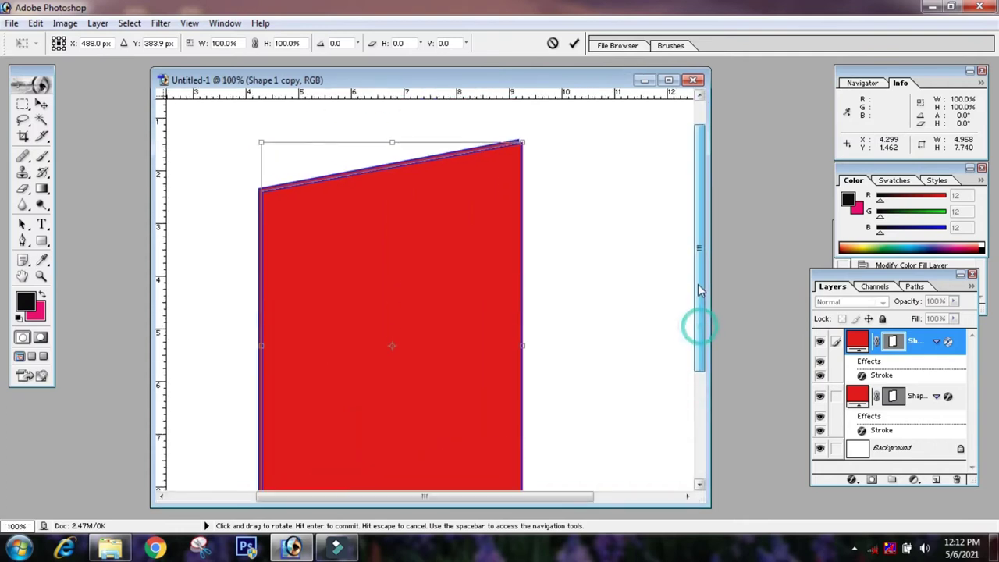
pyautogui.click(574, 43)
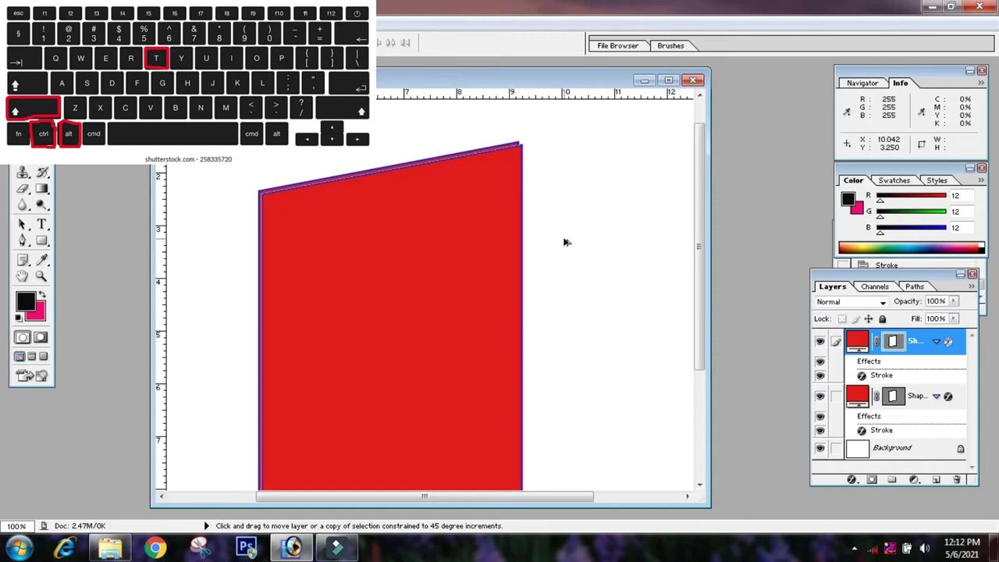
# - Repeat the duplicate-and-offset with Ctrl+Alt+Shift+T to stack copies up to Shape 1 copy 9
pyautogui.hotkey('ctrl', 'shift', 'alt', 't')
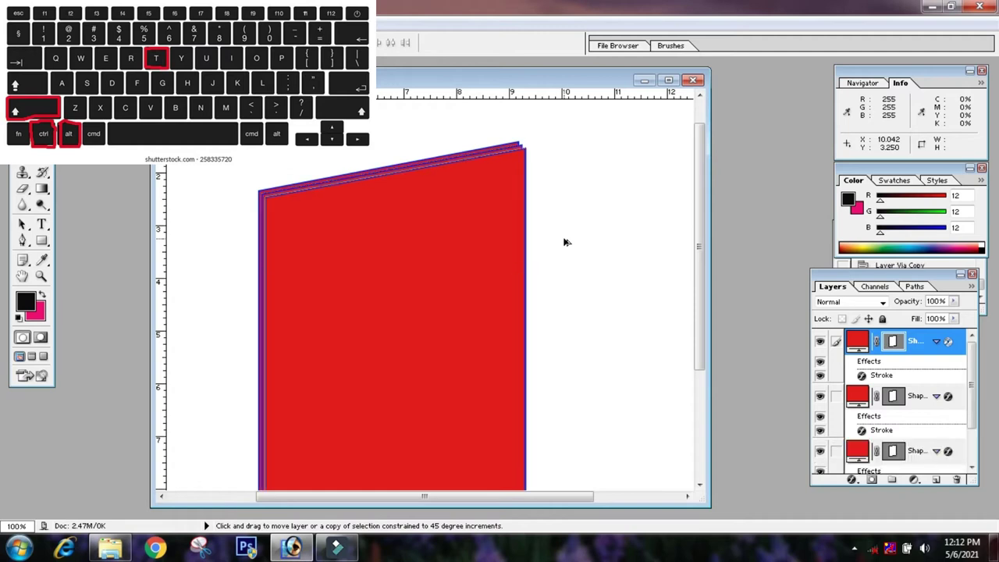
pyautogui.hotkey('ctrl', 'shift', 'alt', 't')
pyautogui.hotkey('ctrl', 'shift', 'alt', 't')
pyautogui.hotkey('ctrl', 'shift', 'alt', 't')
pyautogui.hotkey('ctrl', 'shift', 'alt', 't')
pyautogui.hotkey('ctrl', 'shift', 'alt', 't')
pyautogui.hotkey('ctrl', 'shift', 'alt', 't')
pyautogui.hotkey('ctrl', 'shift', 'alt', 't')
pyautogui.hotkey('ctrl', 'shift', 'alt', 't')
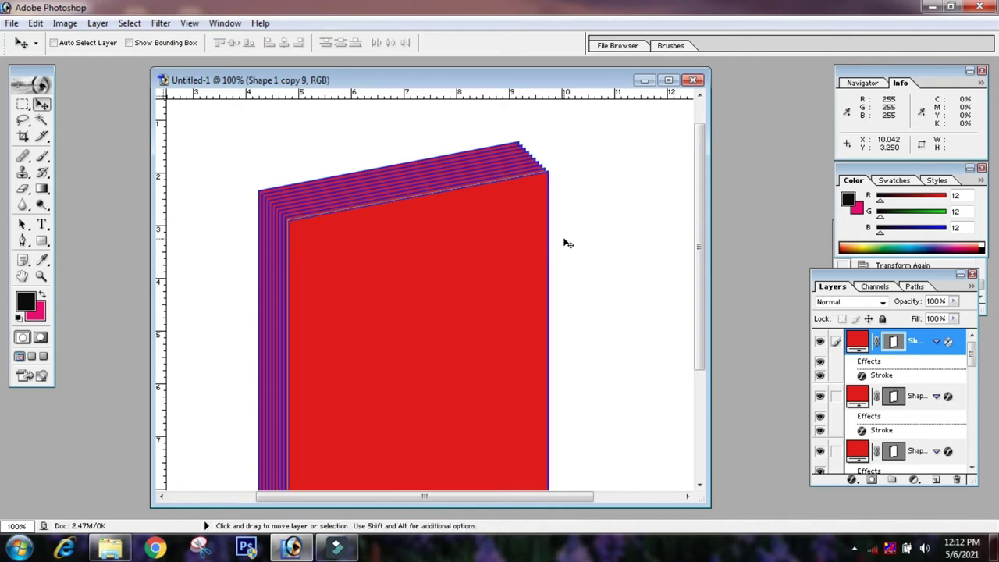
pyautogui.hotkey('ctrl', '-')
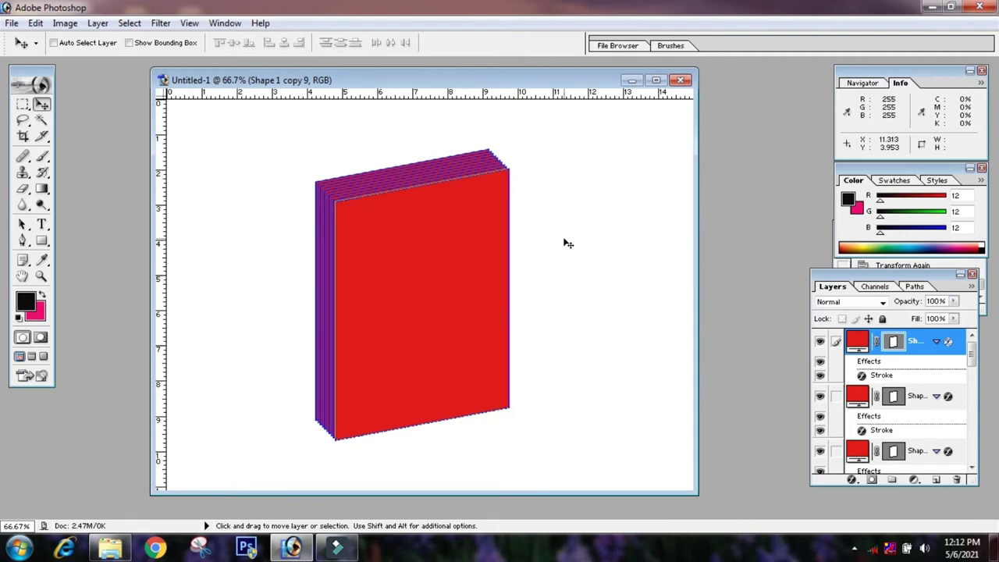
pyautogui.hotkey('ctrl', '+')
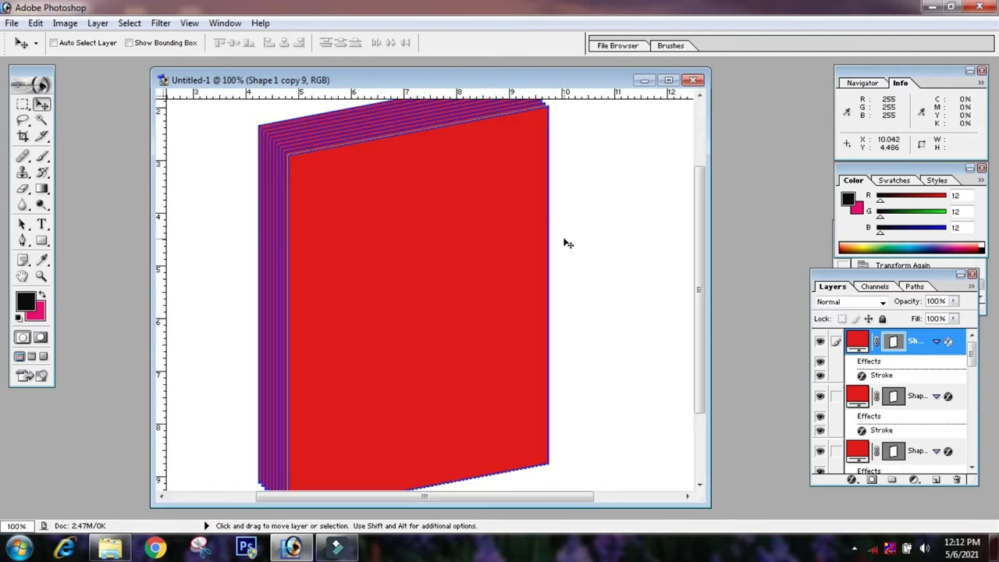
pyautogui.moveTo(697, 273); pyautogui.dragTo(693, 206)
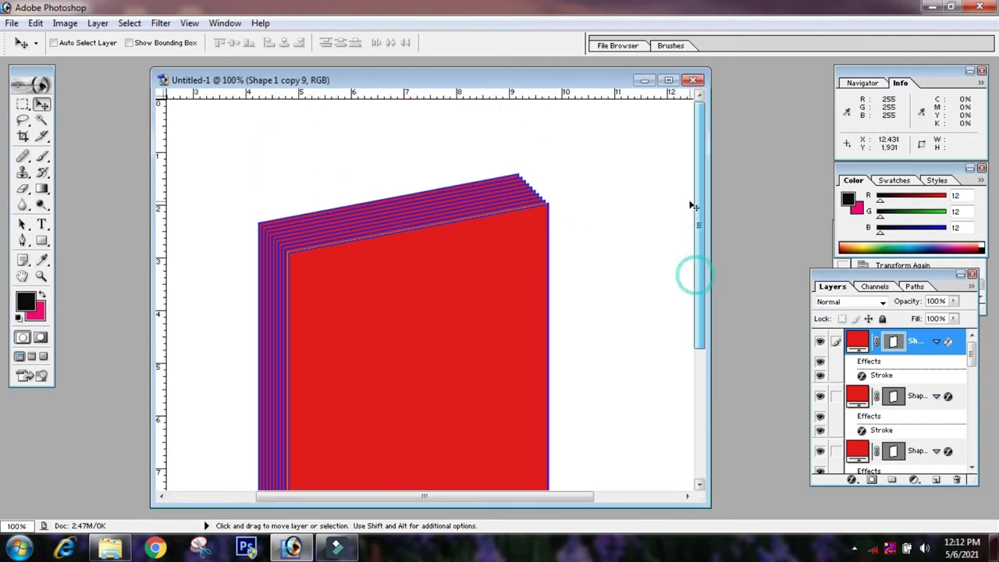
# - Add an empty Layer 1 and set the Pen tool to Paths mode
pyautogui.click(938, 480)
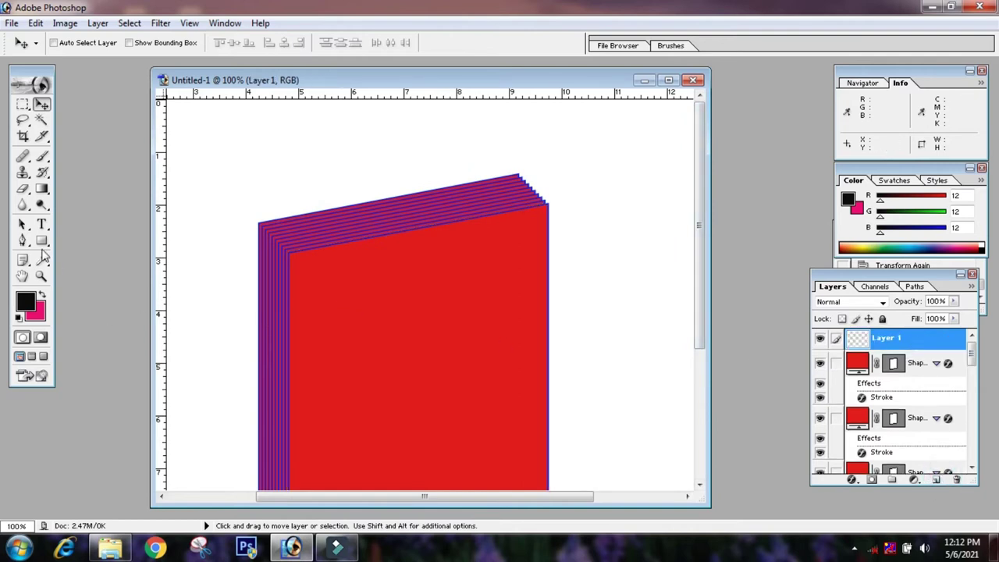
pyautogui.click(23, 241)
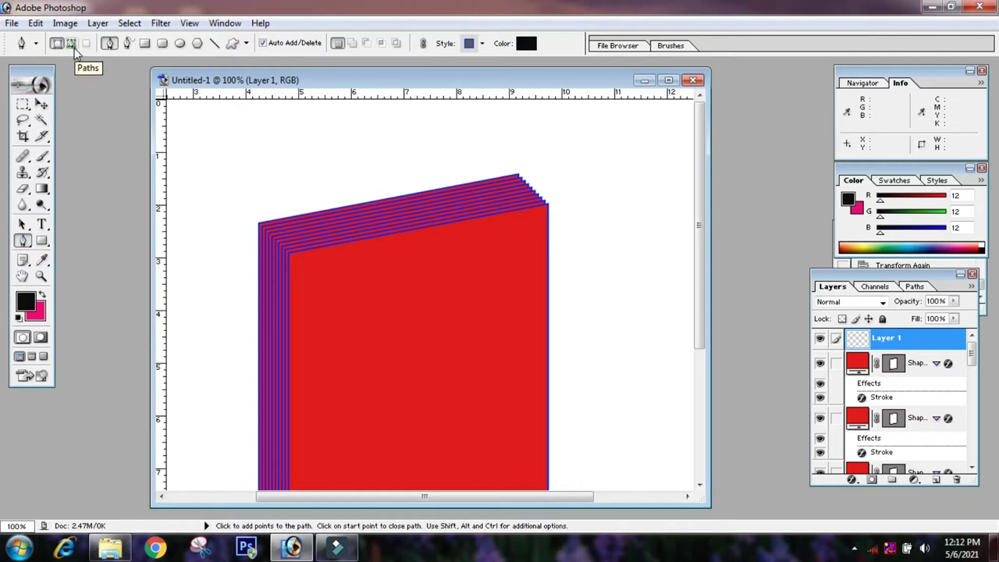
pyautogui.click(70, 43)
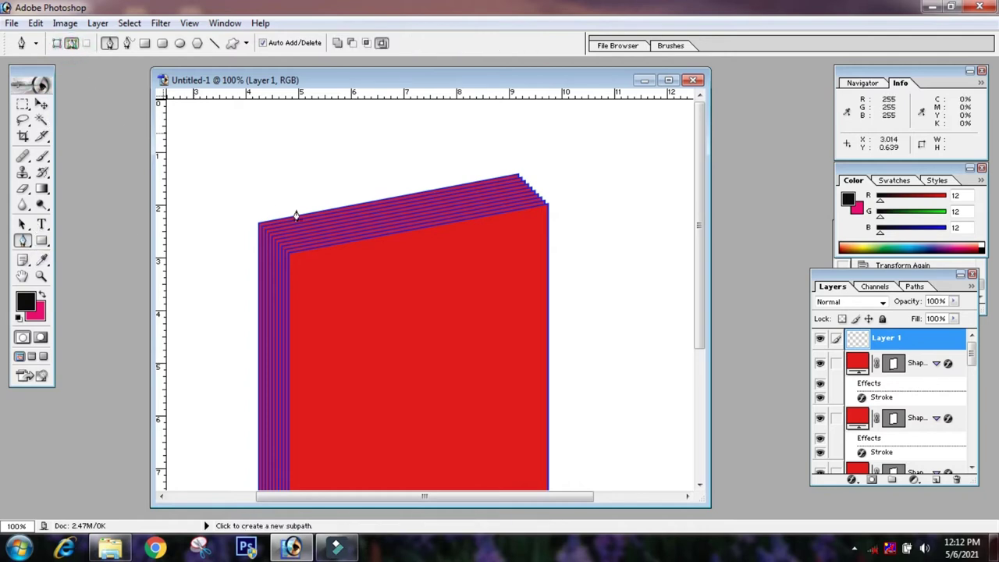
# - Draw a curved open pen path hooking over the pages' upper-left edge, ending in a corner point
pyautogui.click(305, 273)
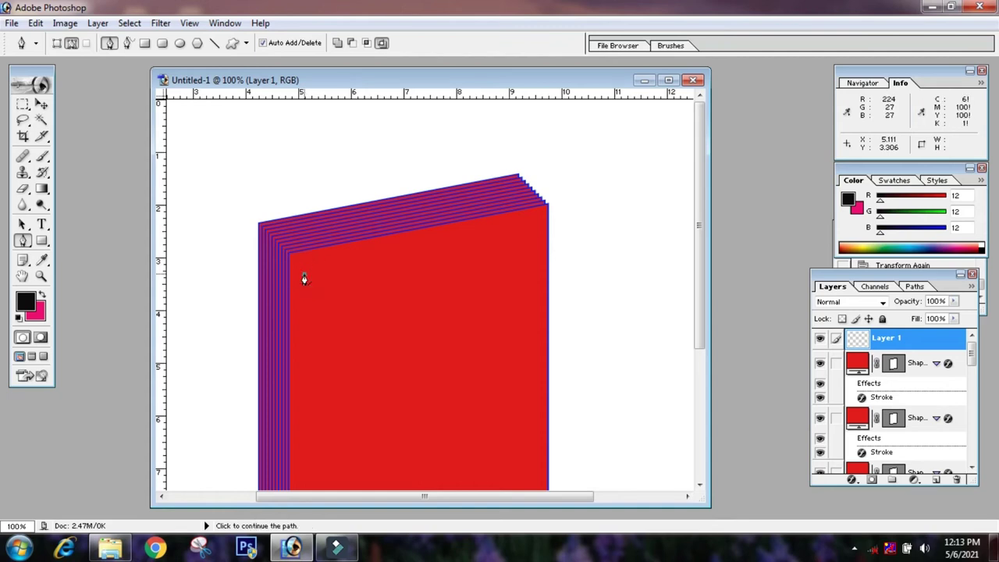
pyautogui.click(259, 249)
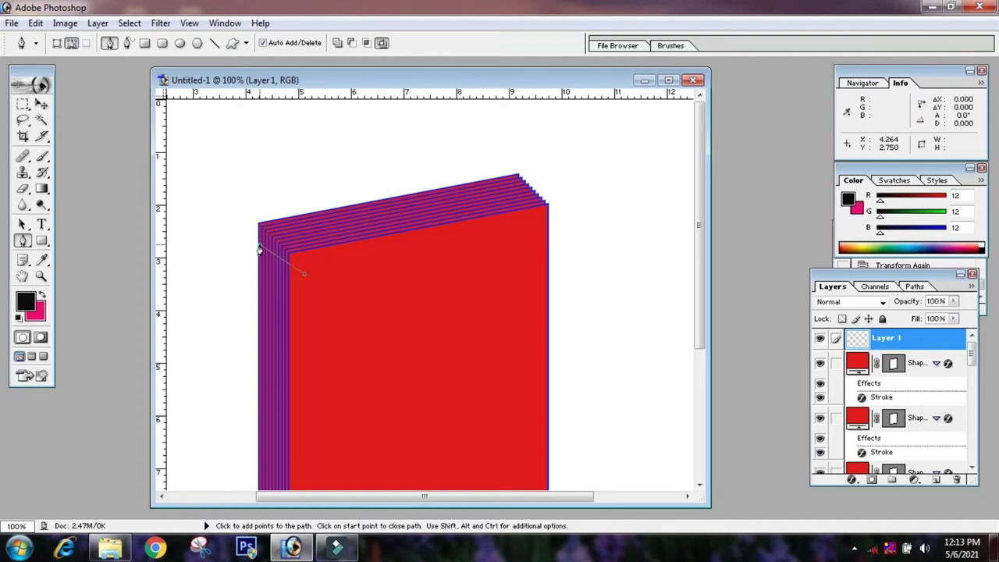
pyautogui.moveTo(265, 230); pyautogui.dragTo(294, 195)
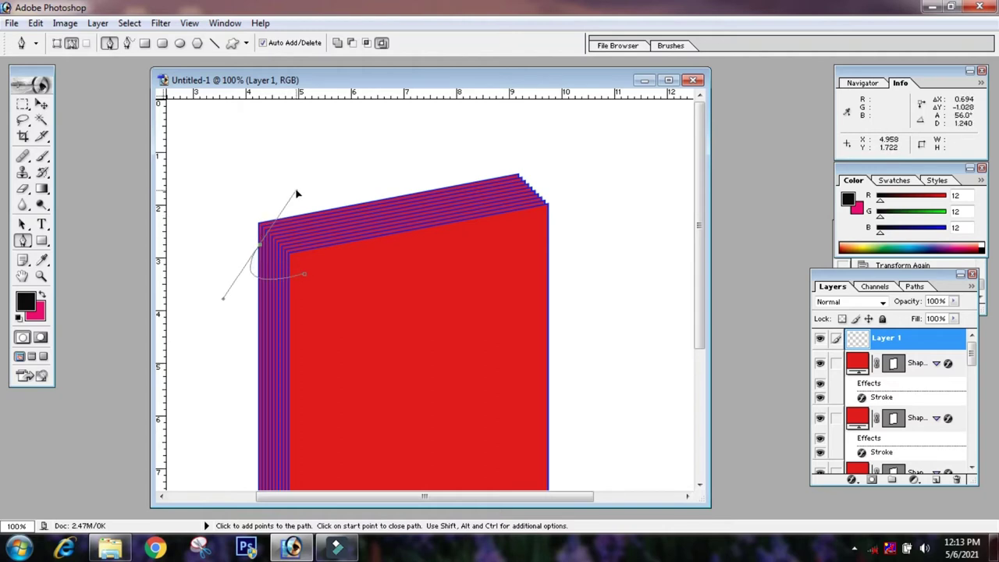
pyautogui.moveTo(294, 195)
pyautogui.mouseDown()
pyautogui.moveTo(303, 178)
pyautogui.moveTo(304, 204)
pyautogui.mouseUp()
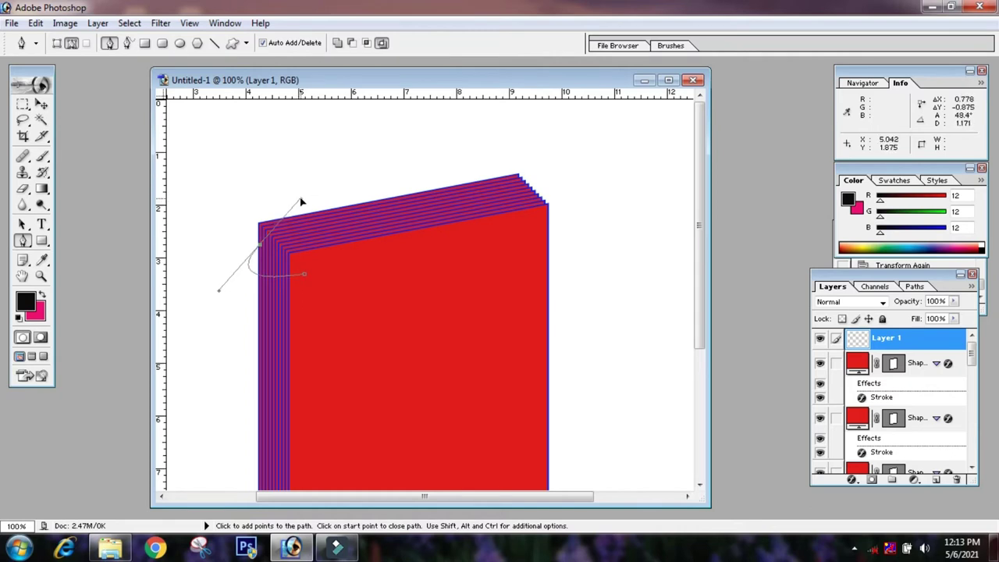
pyautogui.rightClick(283, 278)
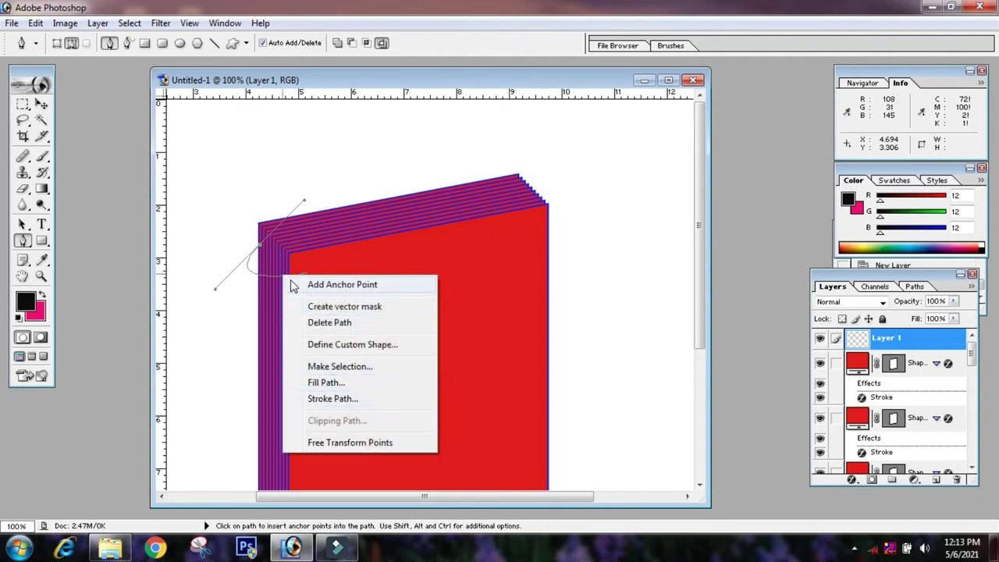
pyautogui.click(259, 250)
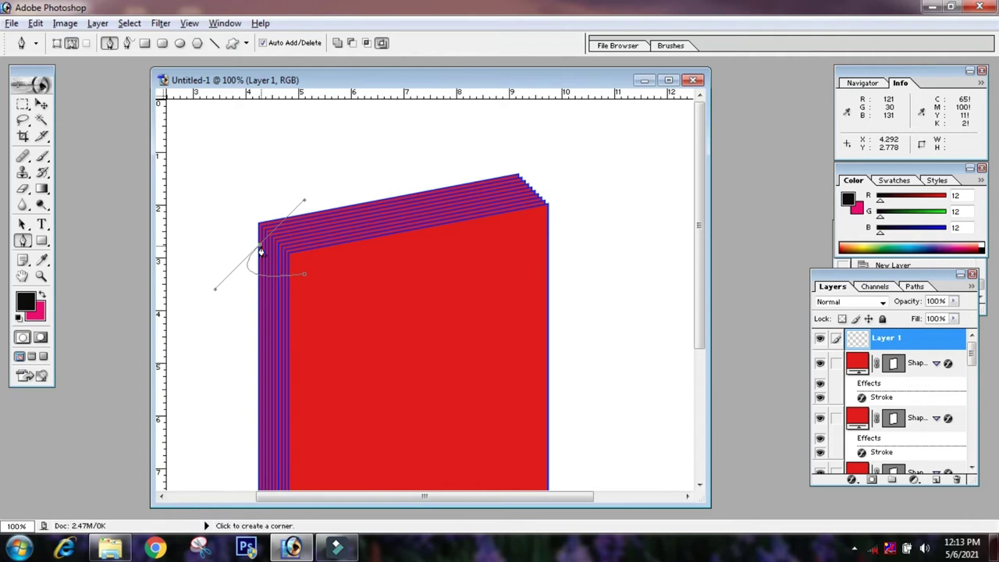
pyautogui.keyDown('alt'); pyautogui.click(261, 250); pyautogui.keyUp('alt')
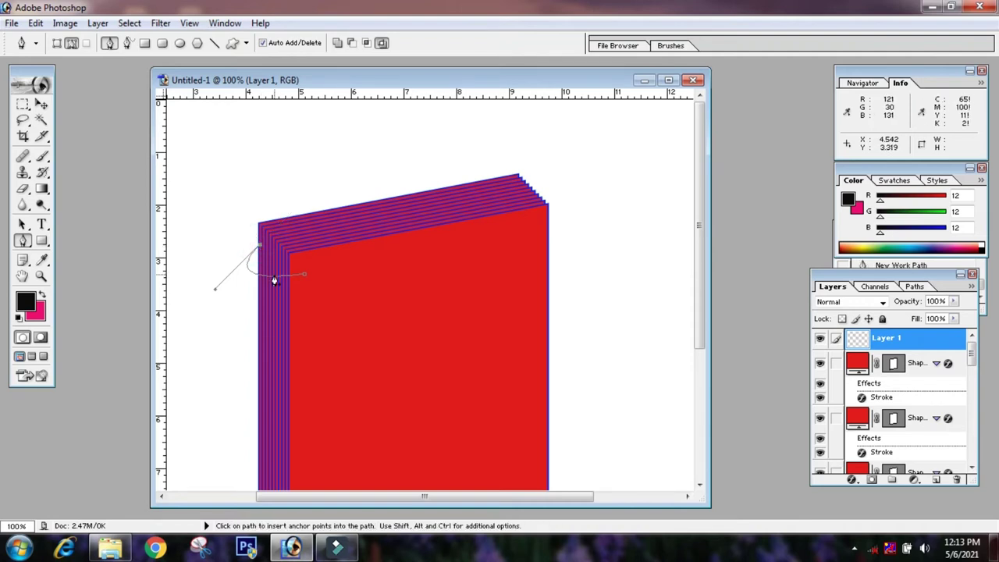
pyautogui.rightClick(274, 281)
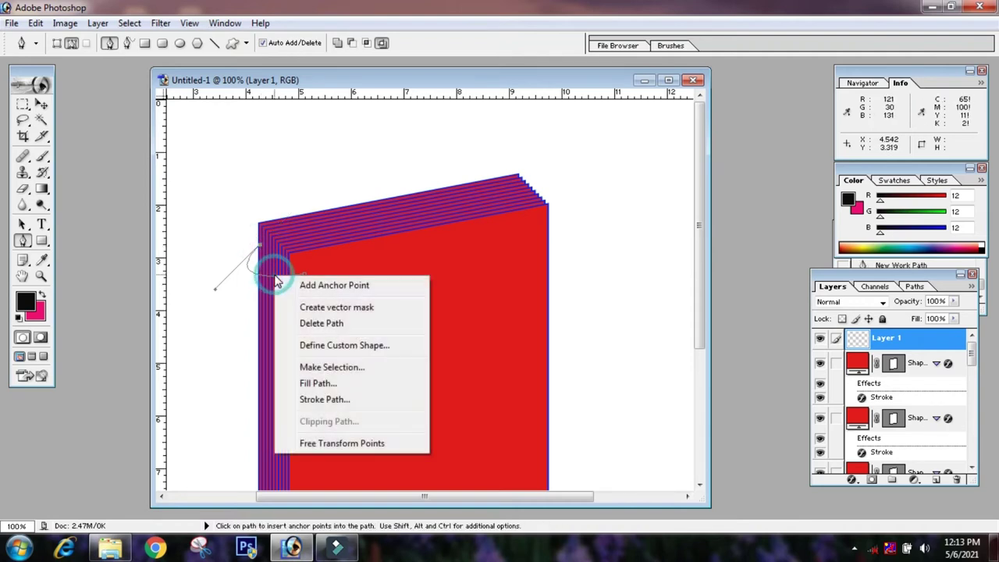
pyautogui.click(320, 399)
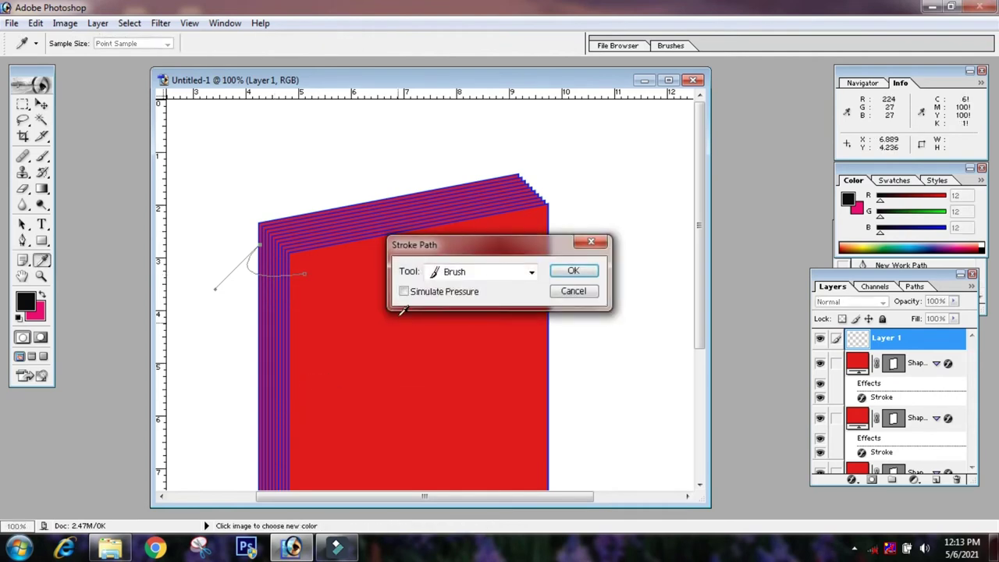
pyautogui.click(531, 273)
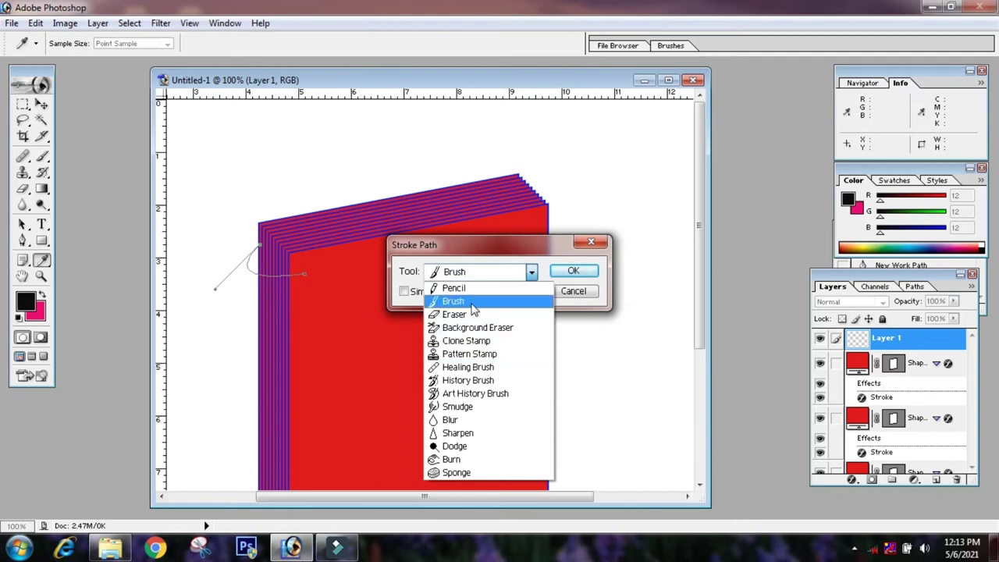
pyautogui.click(466, 301)
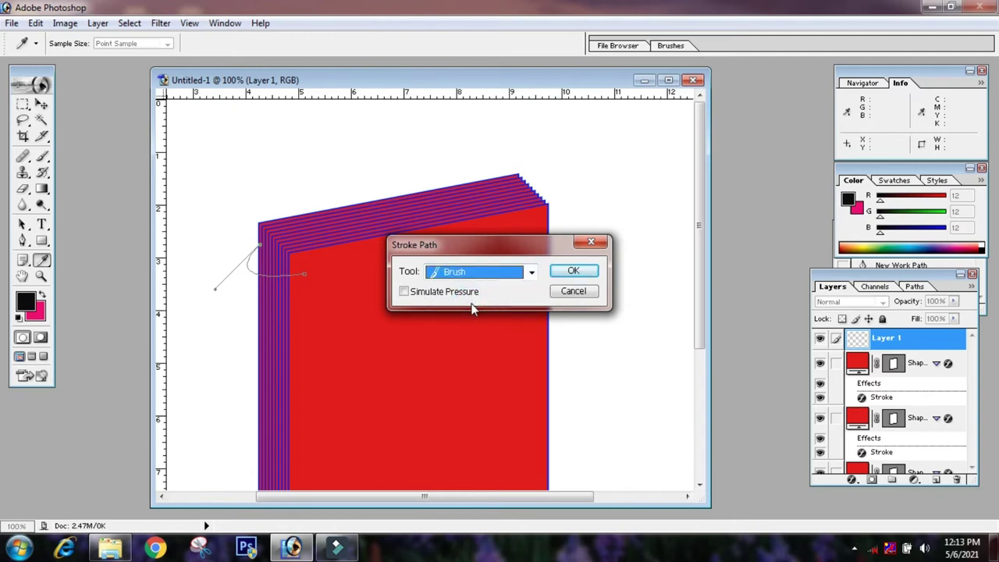
pyautogui.click(574, 271)
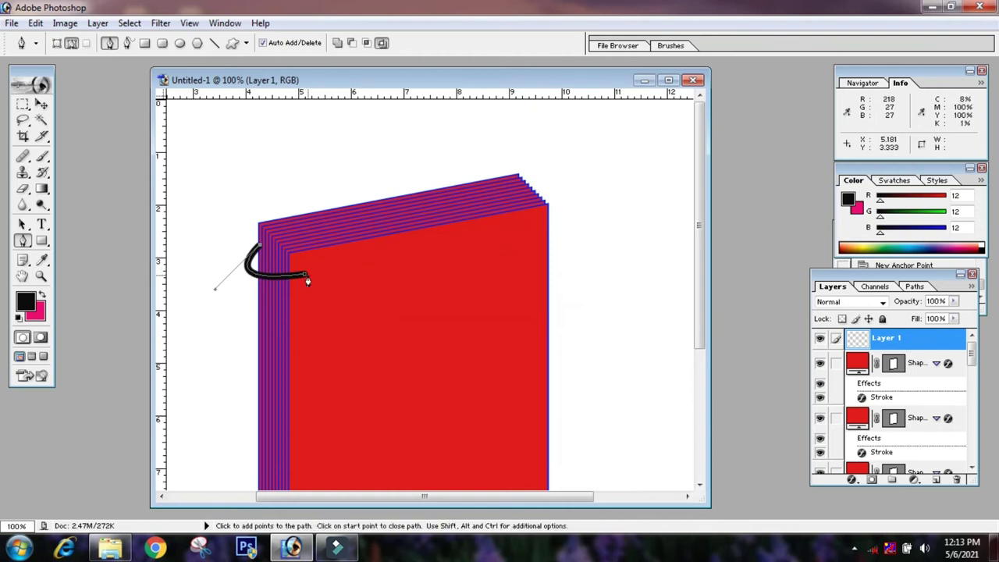
pyautogui.hotkey('ctrl', 'z')
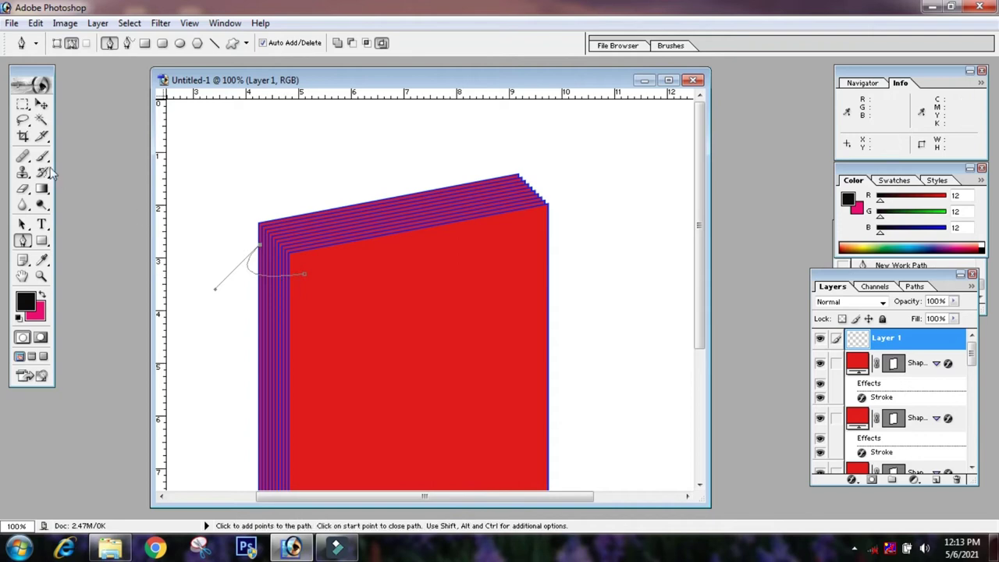
# - Set the Brush tool to a 3 px brush
pyautogui.click(43, 157)
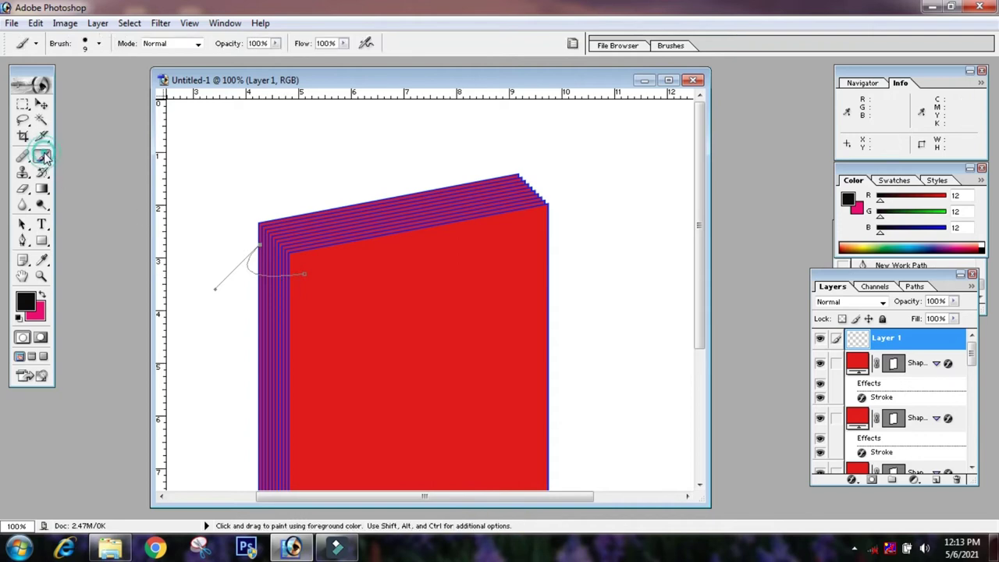
pyautogui.click(99, 44)
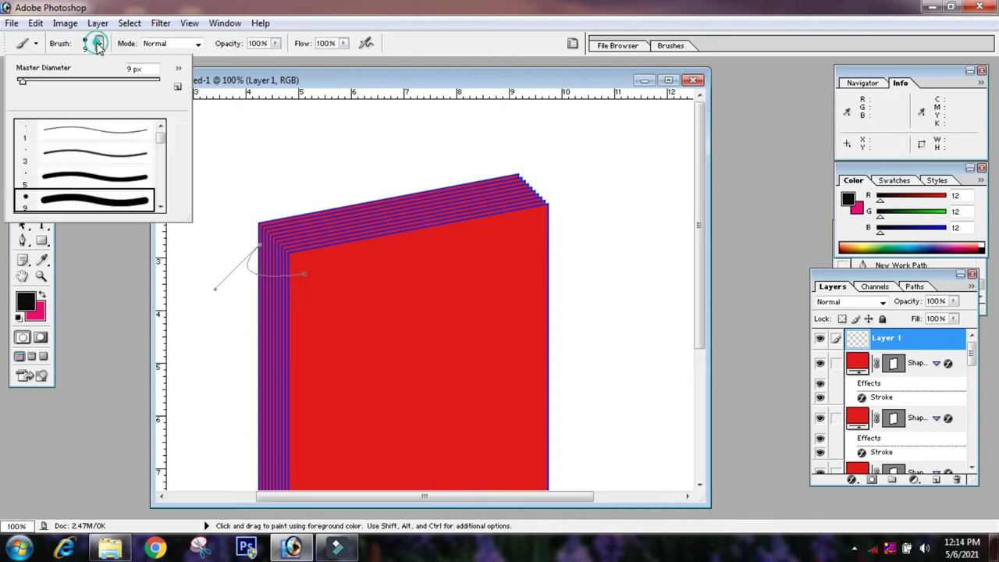
pyautogui.click(59, 155)
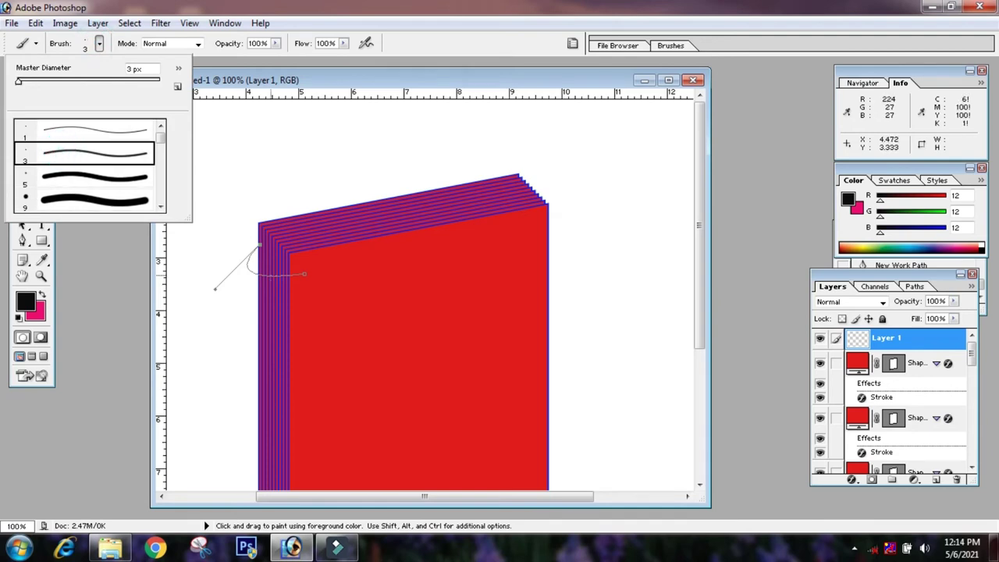
# - Stroke the ring path with the 3 px brush, then delete the work path
pyautogui.click(26, 243)
pyautogui.rightClick(266, 277)
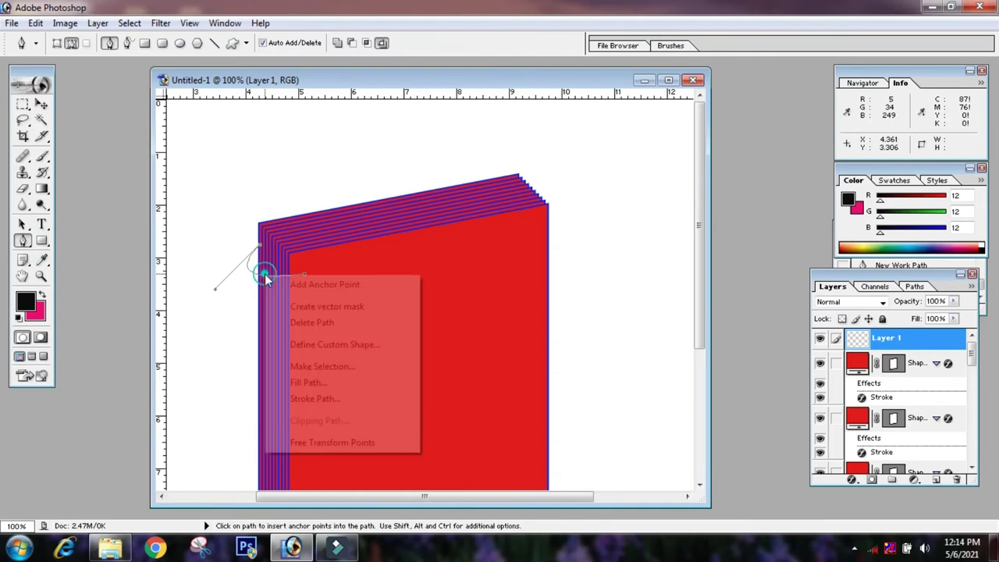
pyautogui.click(314, 398)
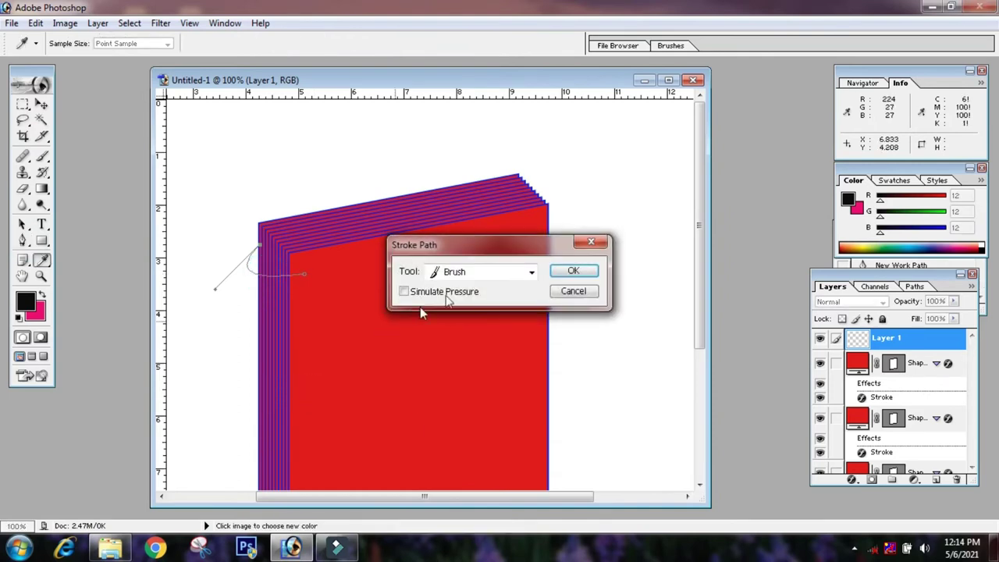
pyautogui.click(573, 271)
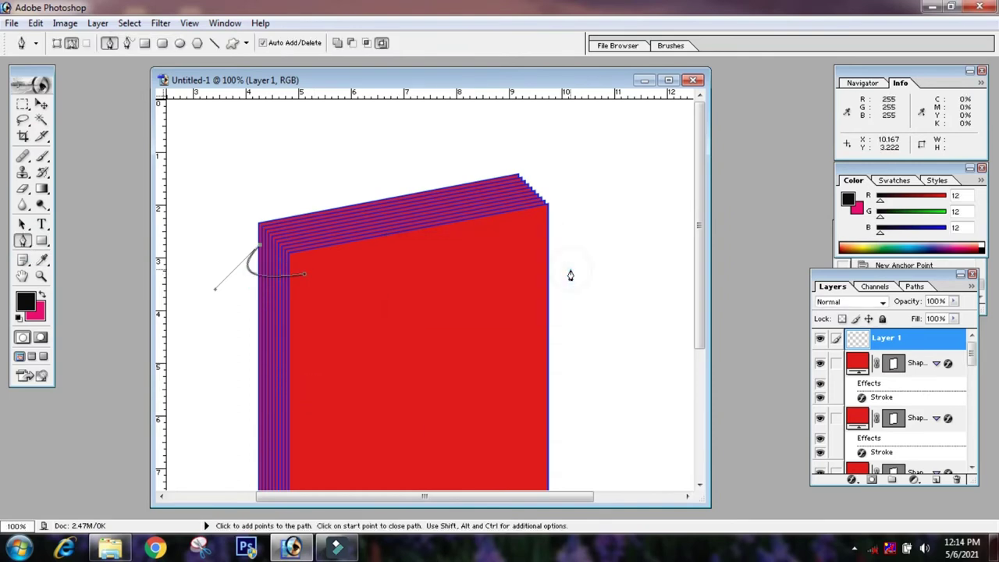
pyautogui.rightClick(276, 279)
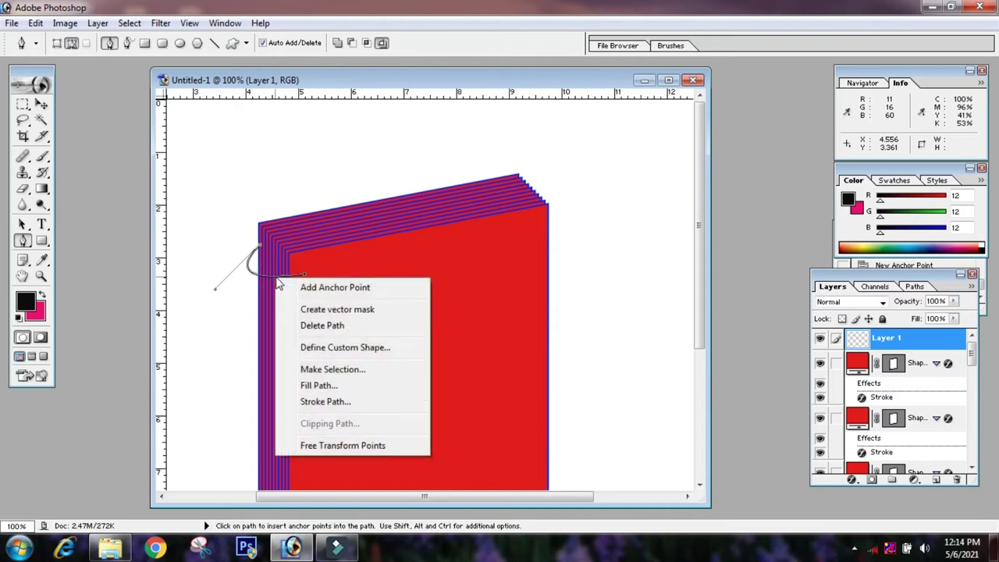
pyautogui.click(318, 326)
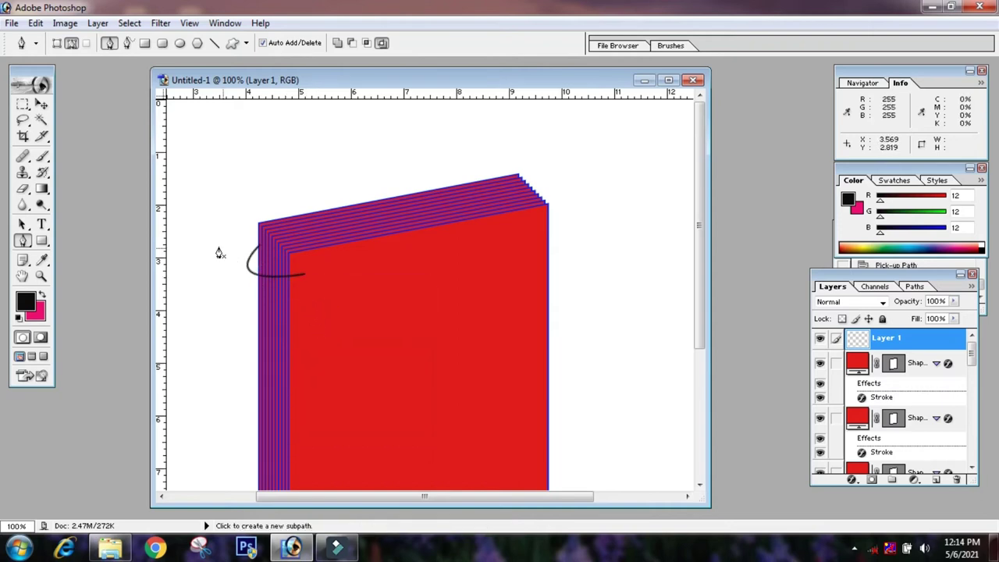
# - Stamp a round black binding hole at the hook's inner end with a 19 px brush
pyautogui.click(42, 158)
pyautogui.click(99, 44)
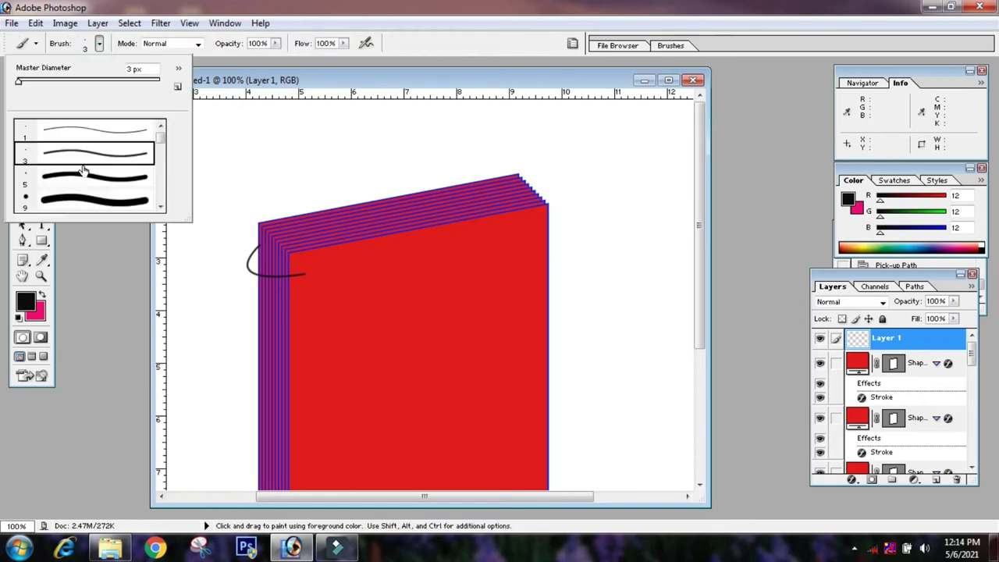
pyautogui.click(85, 201)
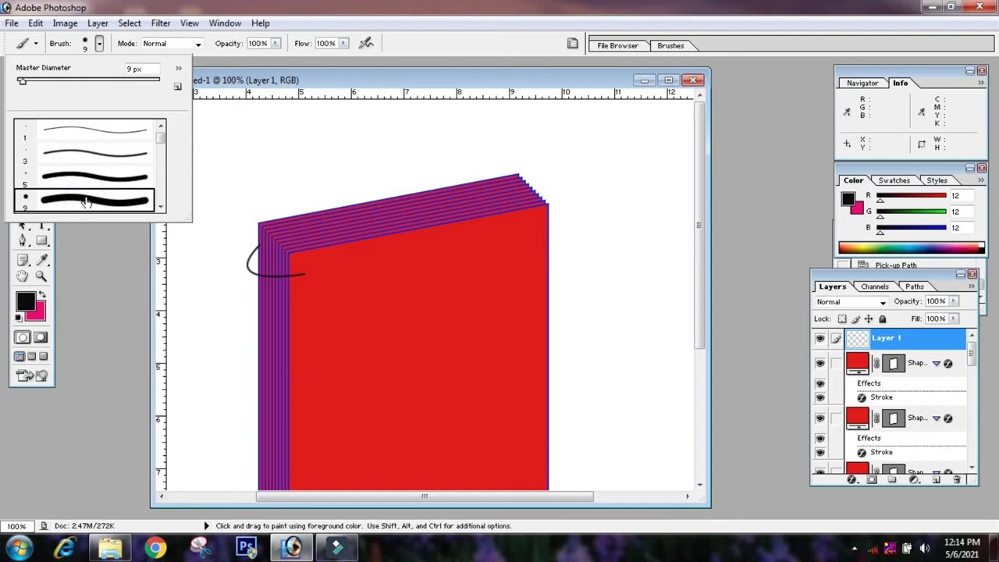
pyautogui.rightClick(88, 203)
pyautogui.click(81, 195)
pyautogui.click(160, 207)
pyautogui.click(121, 201)
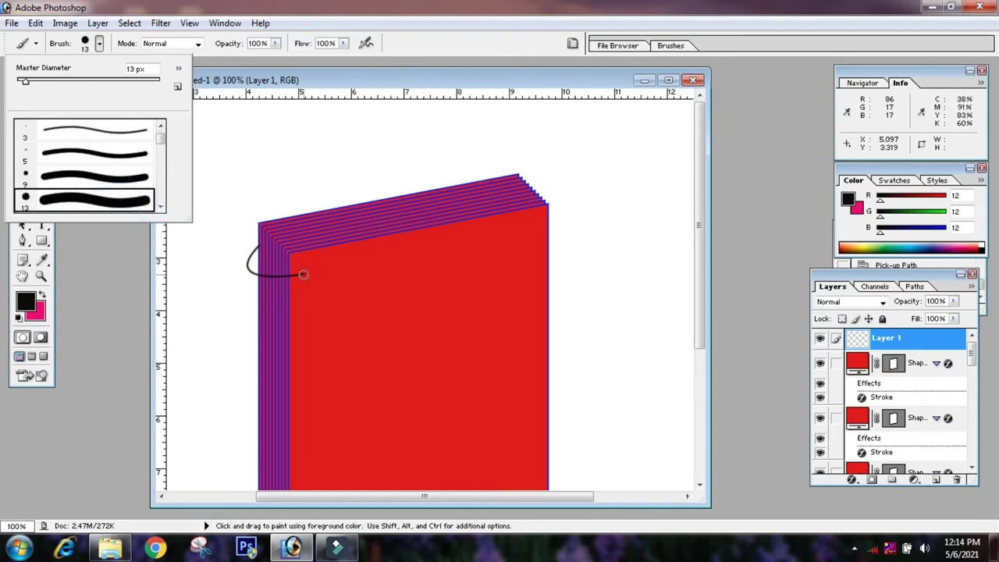
pyautogui.click(161, 208)
pyautogui.click(161, 207)
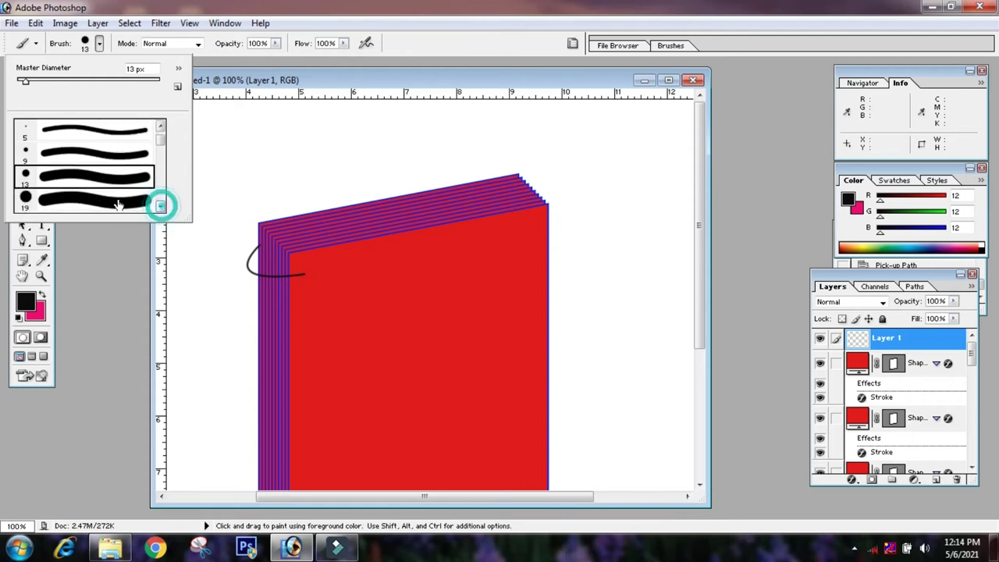
pyautogui.click(107, 200)
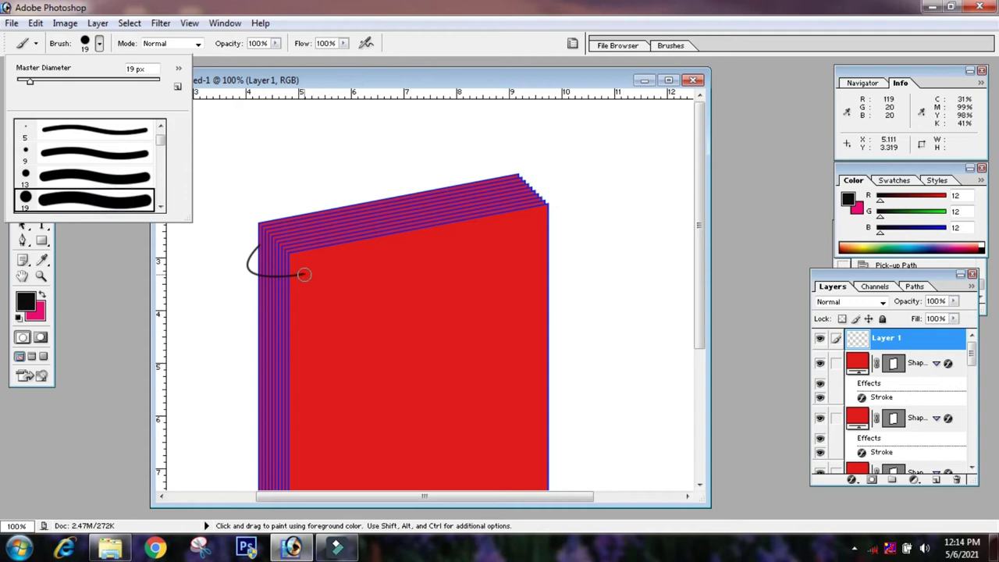
pyautogui.click(304, 273)
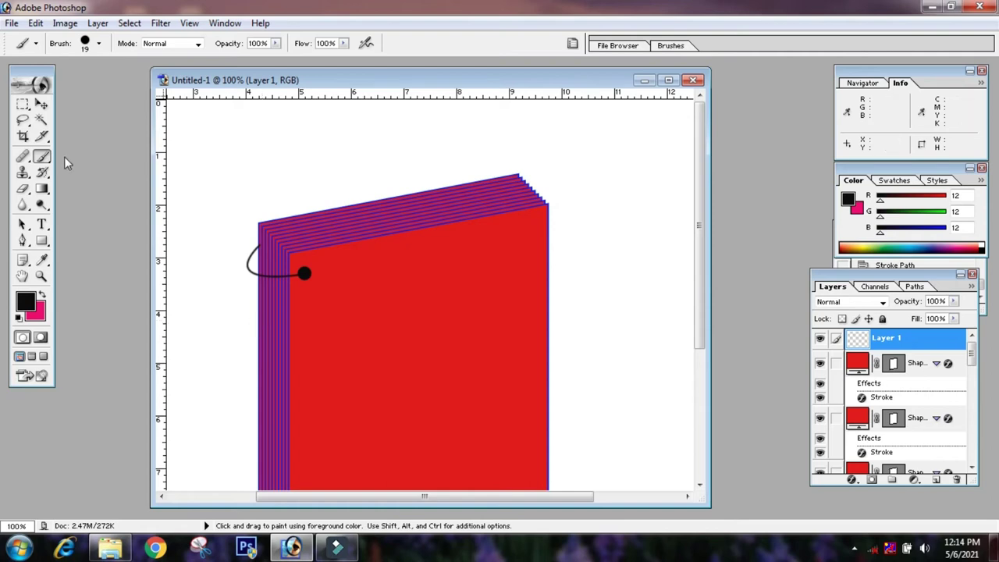
# - Duplicate the hook-and-hole layer down the spine through Layer 1 copy 10, then zoom out to 66.7%
pyautogui.click(41, 106)
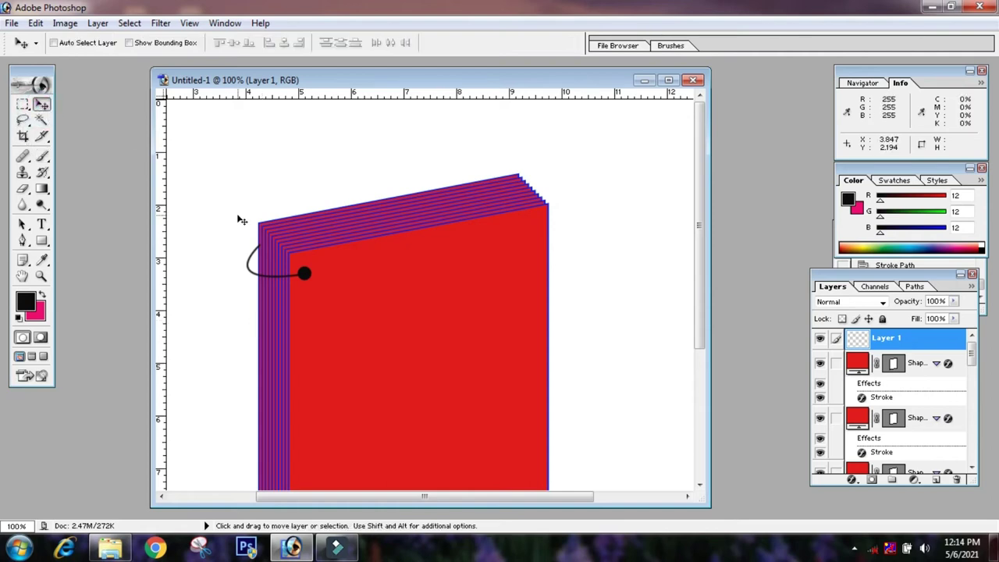
pyautogui.press('alt')
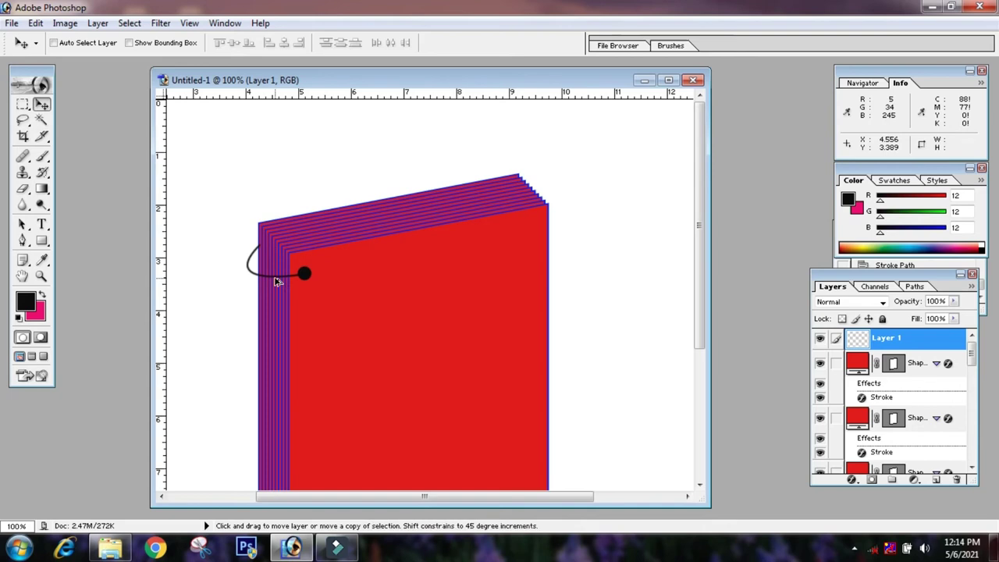
pyautogui.moveTo(276, 282); pyautogui.dragTo(278, 462)
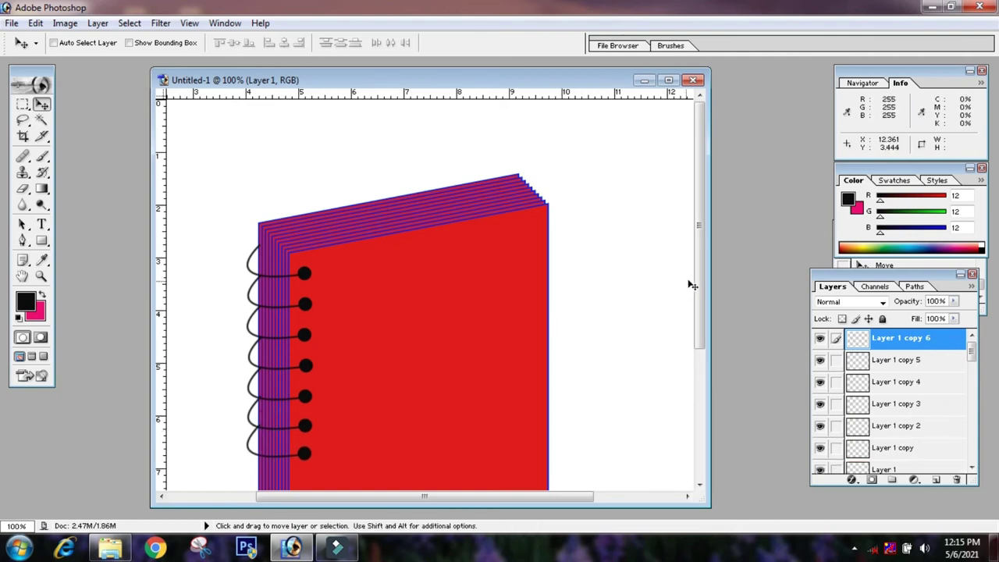
pyautogui.moveTo(697, 285); pyautogui.dragTo(699, 367)
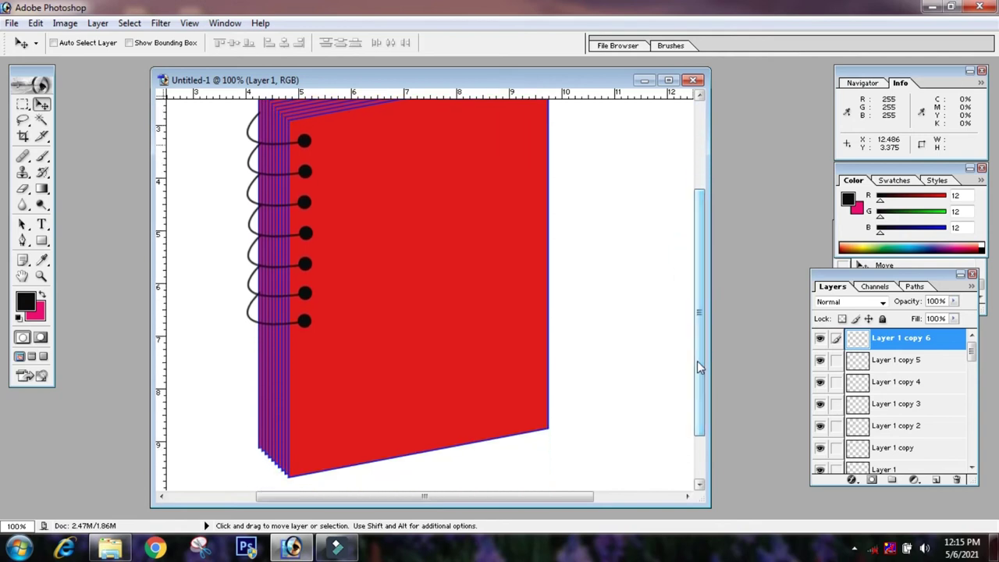
pyautogui.moveTo(266, 323); pyautogui.dragTo(264, 443)
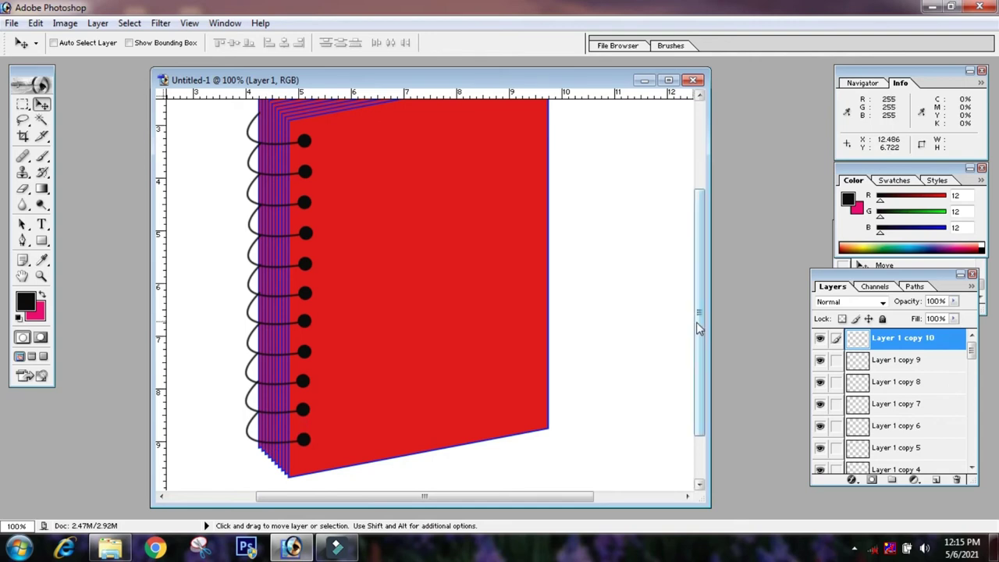
pyautogui.moveTo(700, 312); pyautogui.dragTo(701, 265)
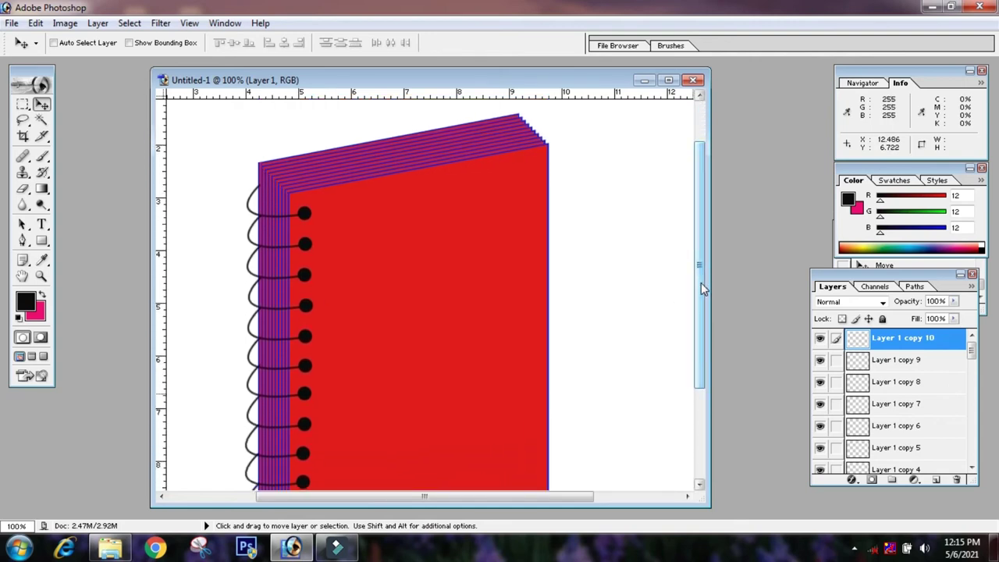
pyautogui.hotkey('ctrl', '-')
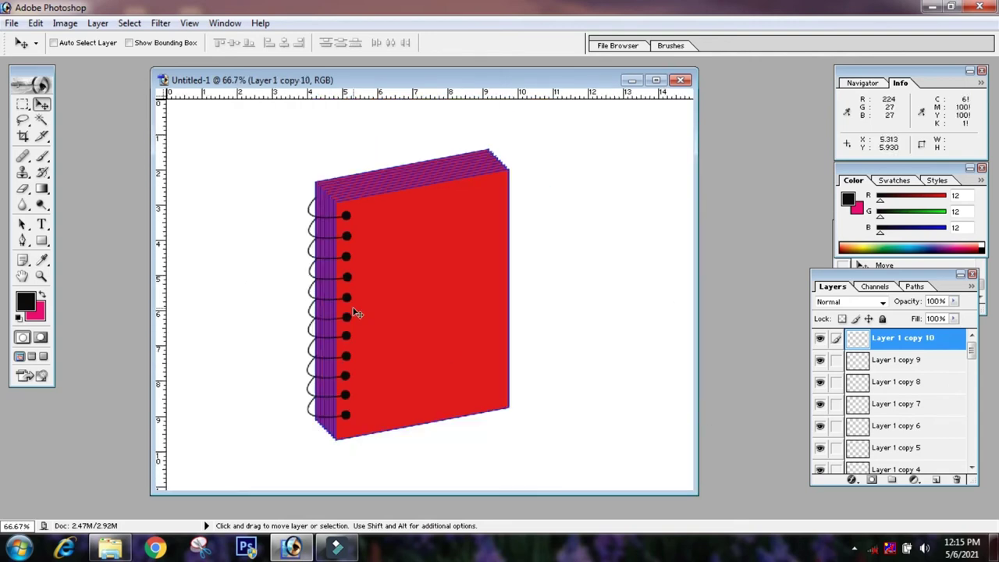
# - Open the kissing-couple wedding photo from the ms word > bridel folder
pyautogui.click(12, 25)
pyautogui.click(16, 55)
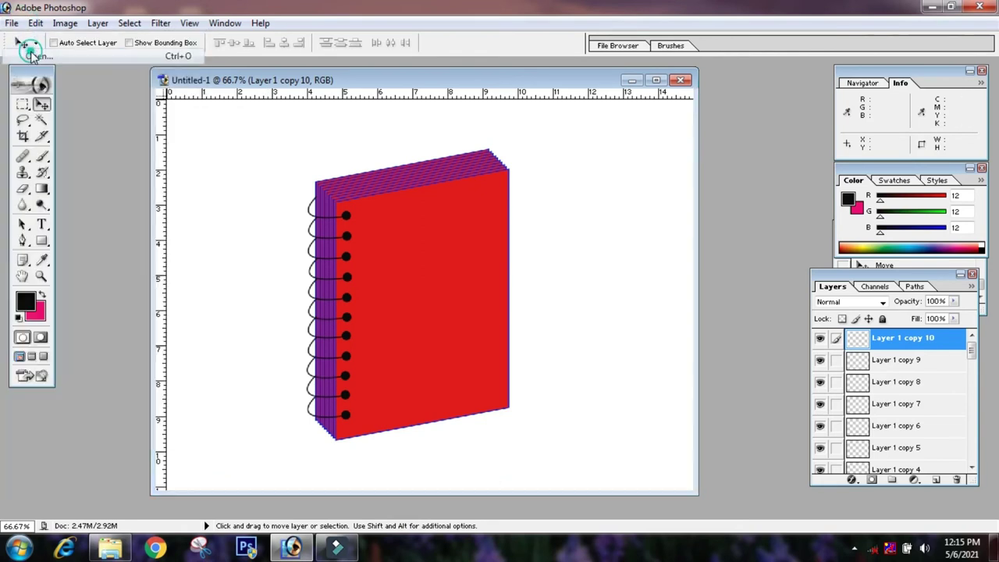
pyautogui.click(472, 73)
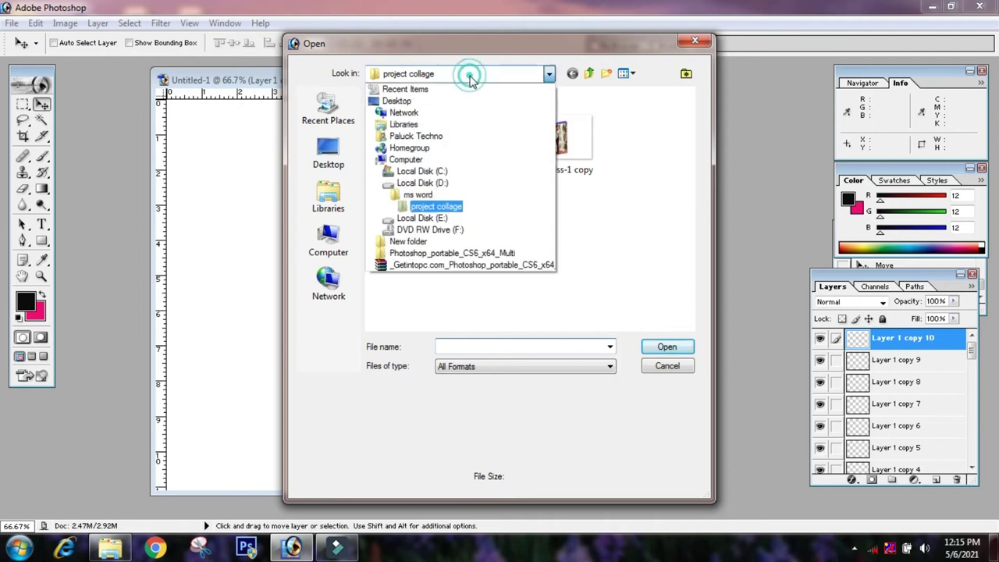
pyautogui.click(417, 195)
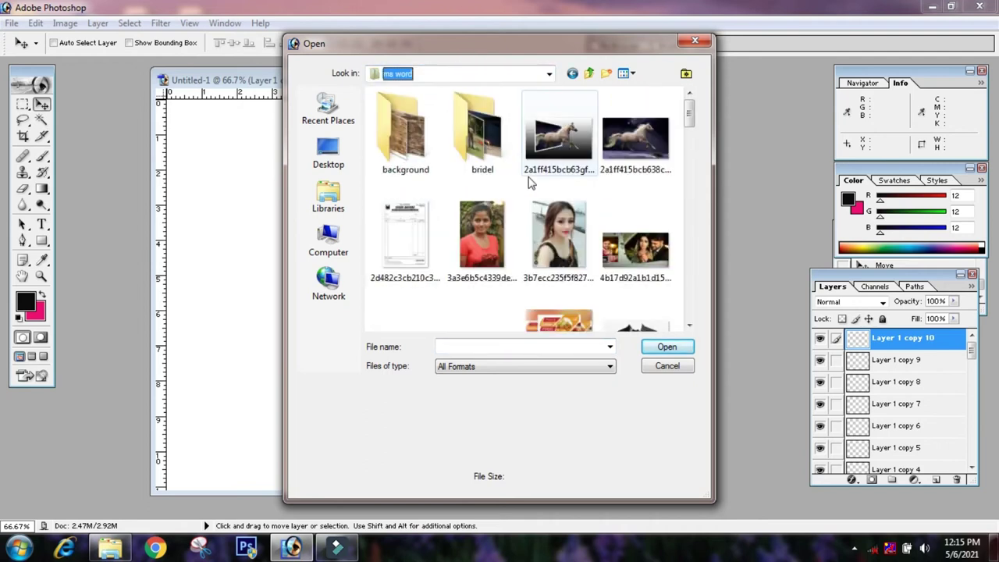
pyautogui.doubleClick(636, 234)
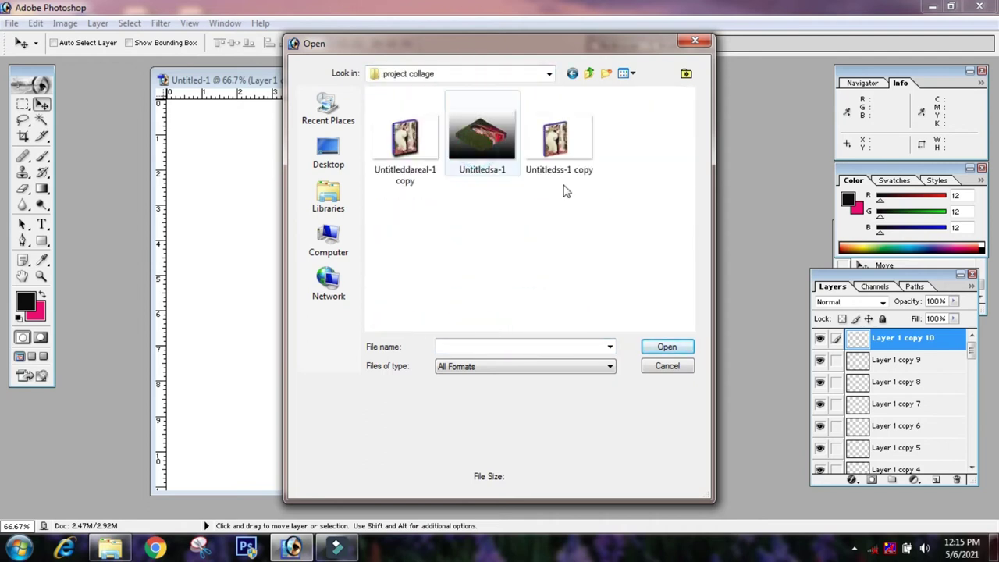
pyautogui.click(435, 78)
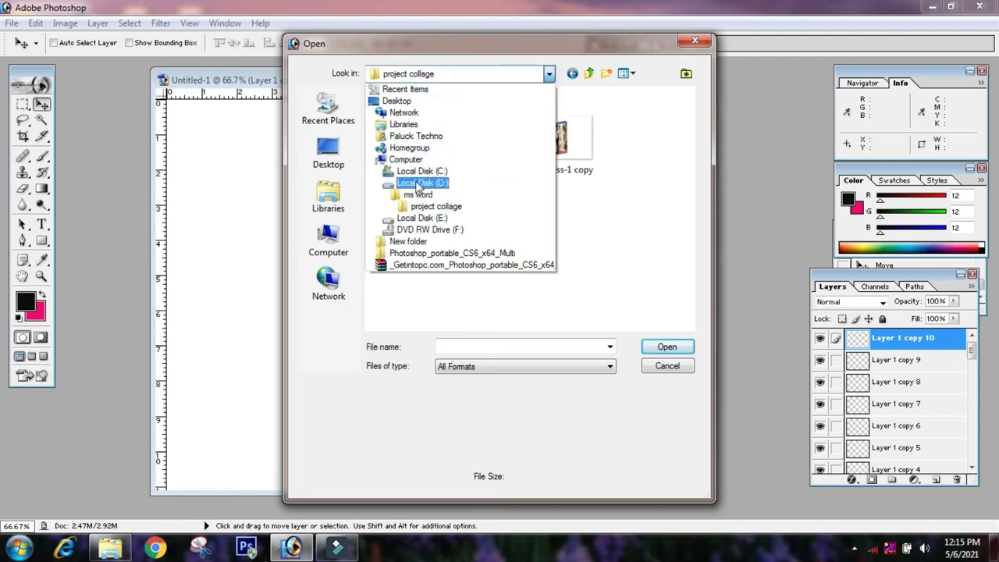
pyautogui.click(415, 195)
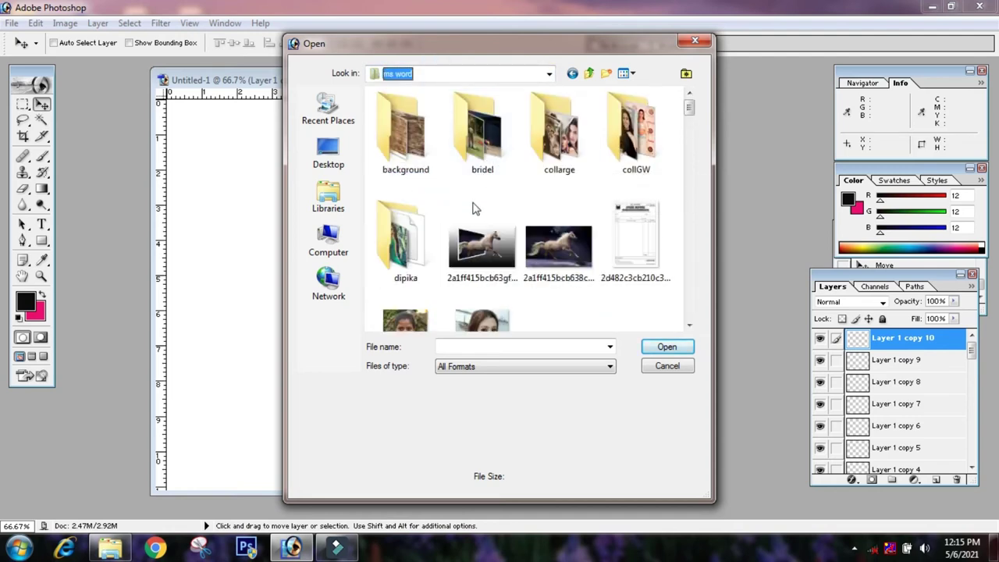
pyautogui.doubleClick(484, 137)
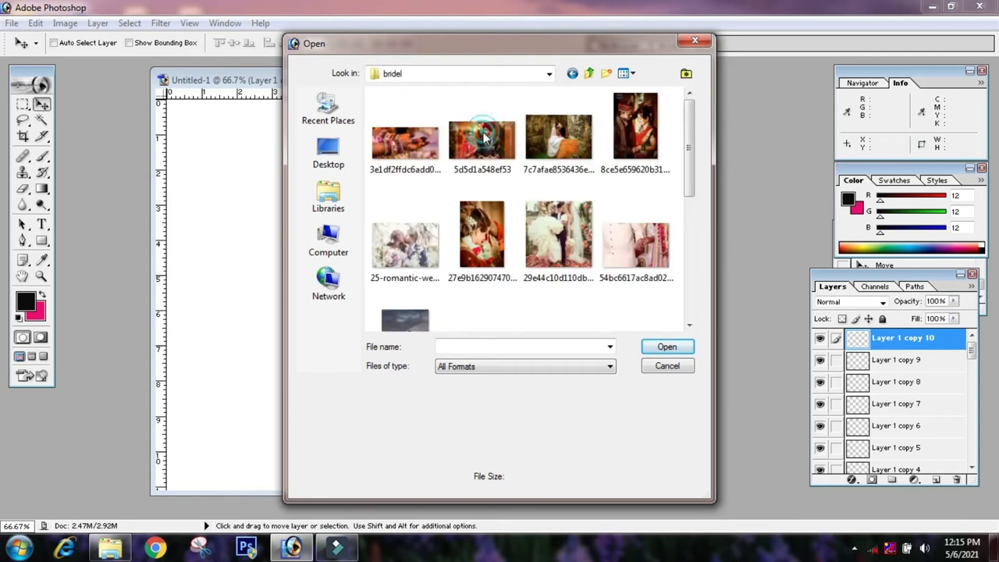
pyautogui.click(570, 250)
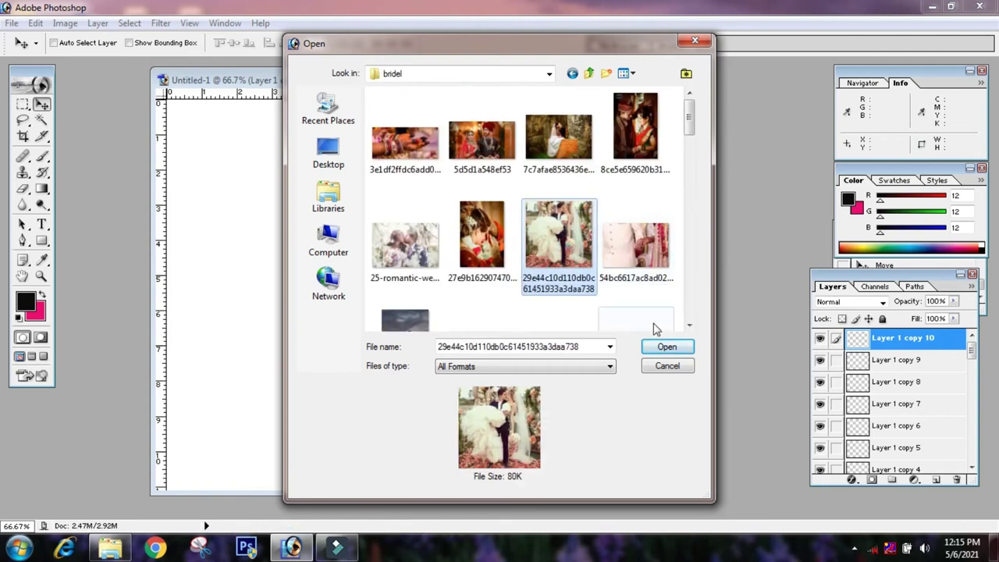
pyautogui.click(662, 347)
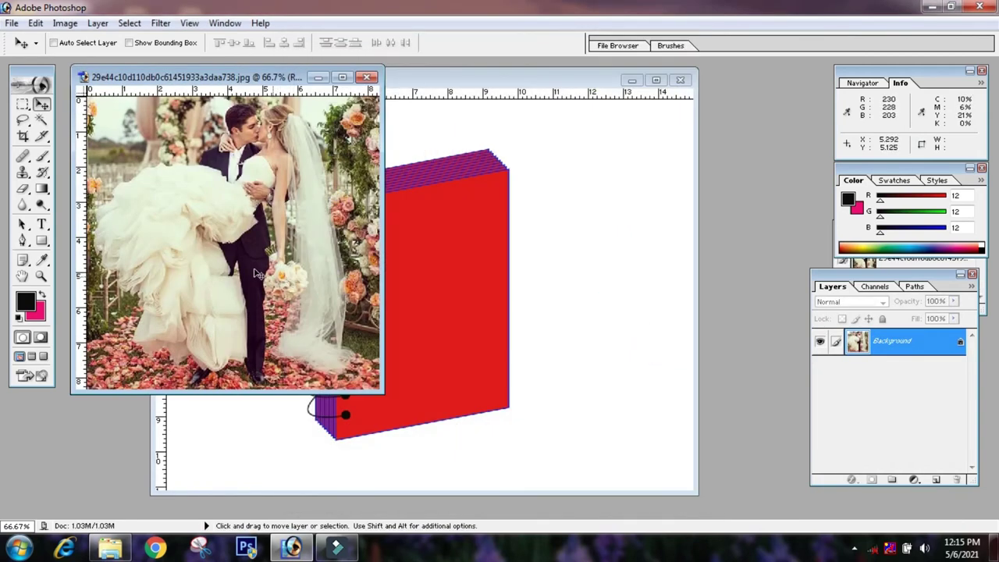
# - Copy the wedding photo into Untitled-1 as Layer 2, scaled to 58.8% × 82.3% over the cover
pyautogui.moveTo(247, 258)
pyautogui.mouseDown()
pyautogui.moveTo(428, 289)
pyautogui.moveTo(466, 341)
pyautogui.mouseUp()
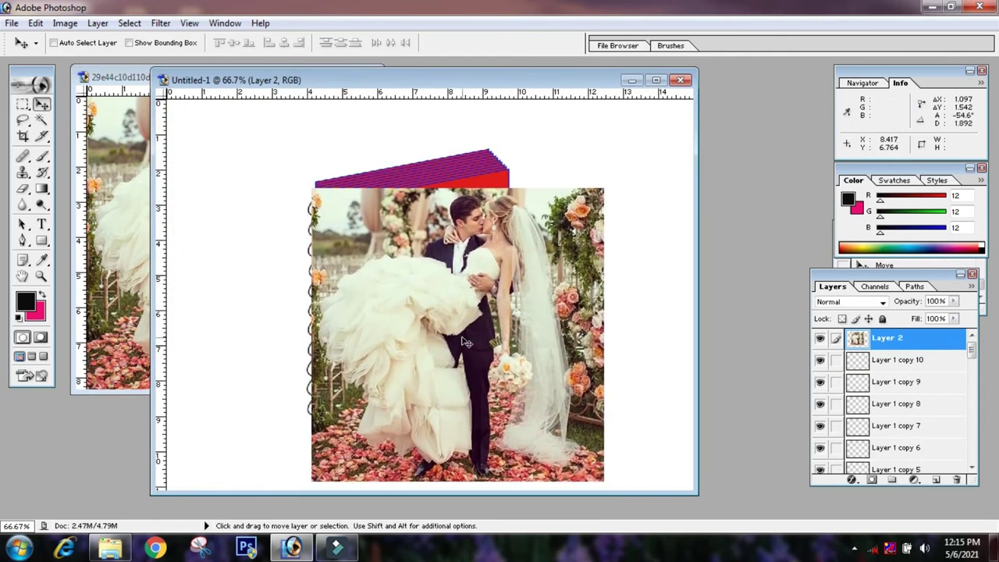
pyautogui.hotkey('ctrl', 't')
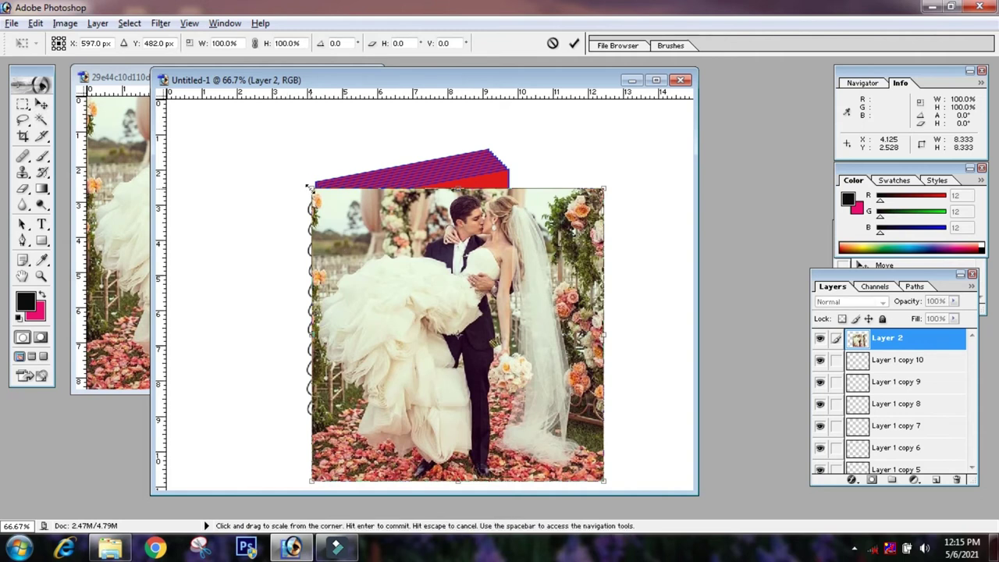
pyautogui.moveTo(307, 187); pyautogui.dragTo(336, 214)
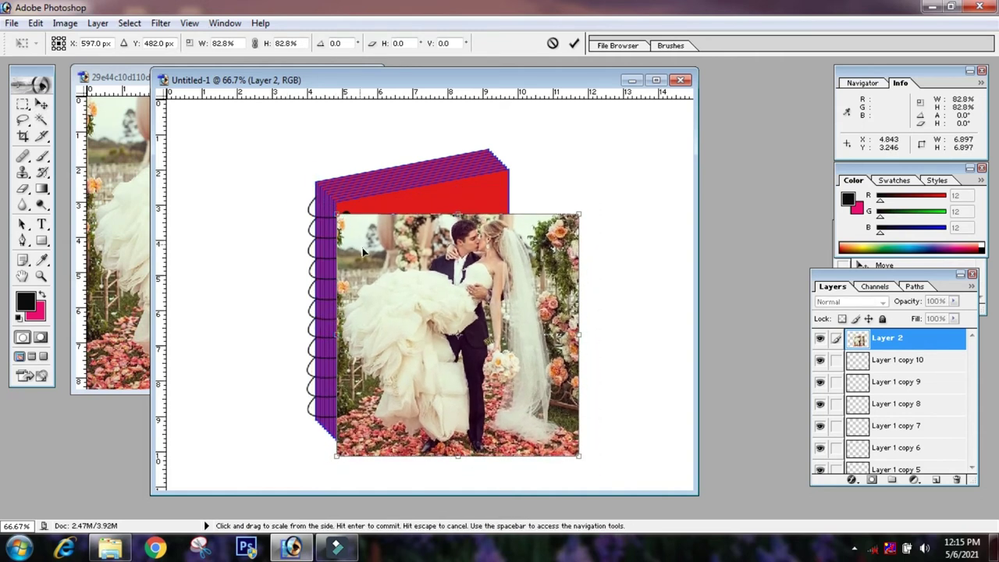
pyautogui.moveTo(361, 251); pyautogui.dragTo(362, 240)
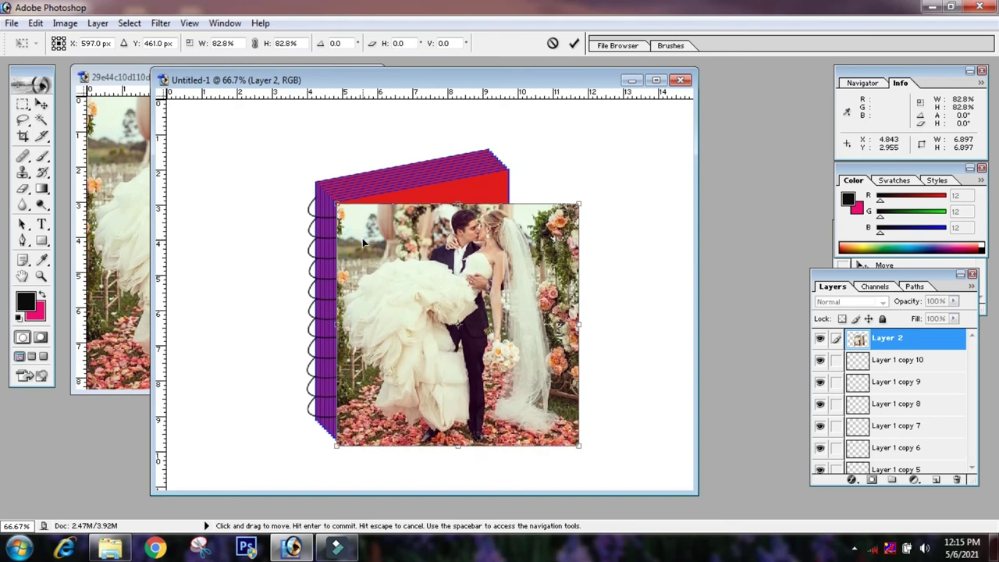
pyautogui.moveTo(335, 205); pyautogui.dragTo(334, 206)
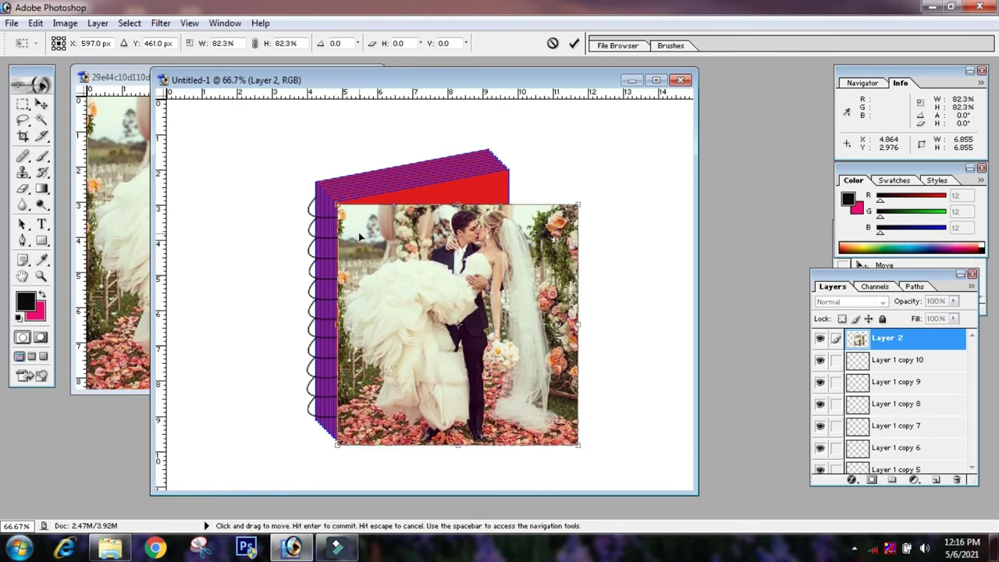
pyautogui.moveTo(578, 325); pyautogui.dragTo(508, 311)
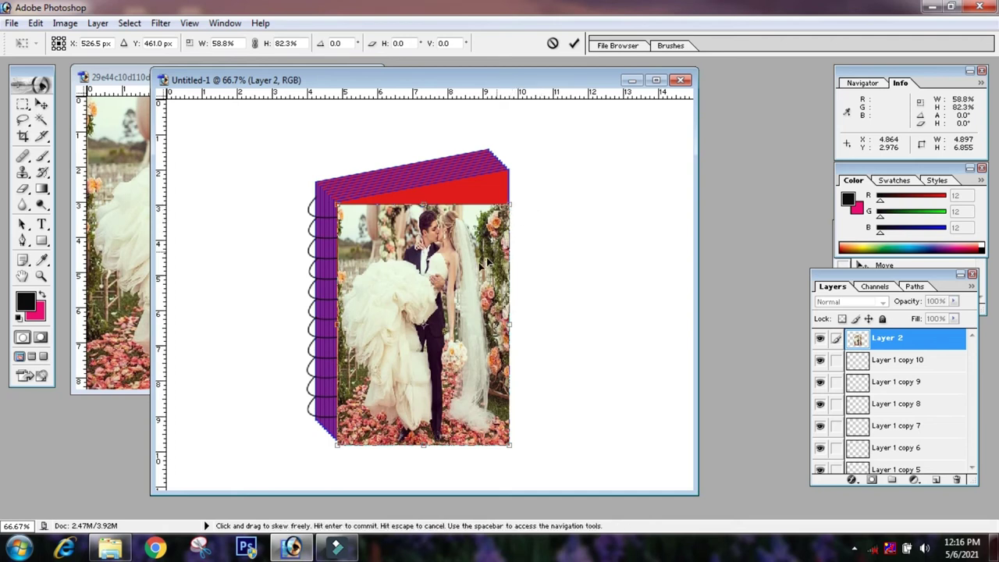
# - Distort the photo's four corners to the slanted cover, about −11.5° skew at 60.6% × 79.4%, and commit
pyautogui.moveTo(510, 206); pyautogui.dragTo(509, 169)
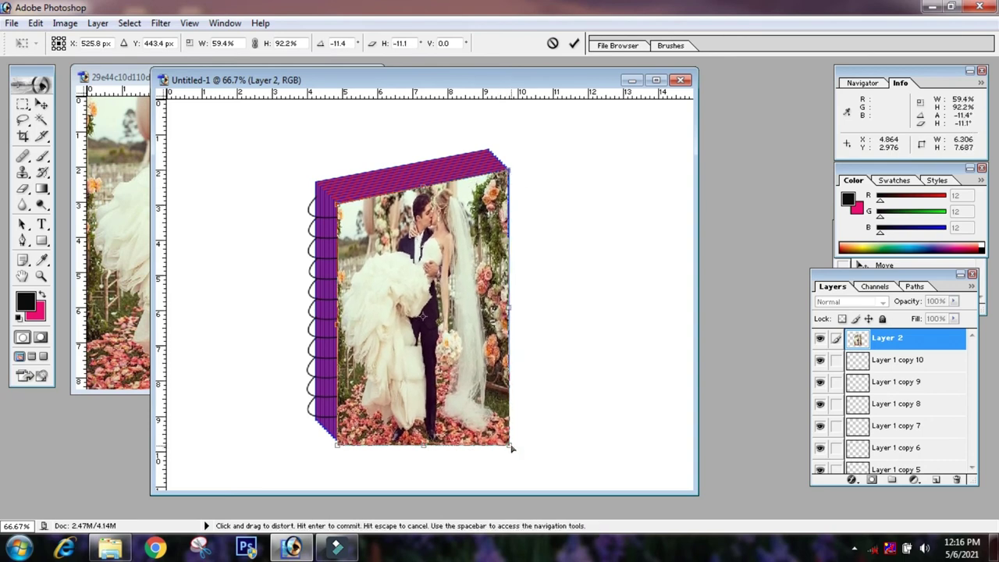
pyautogui.moveTo(512, 446); pyautogui.dragTo(511, 408)
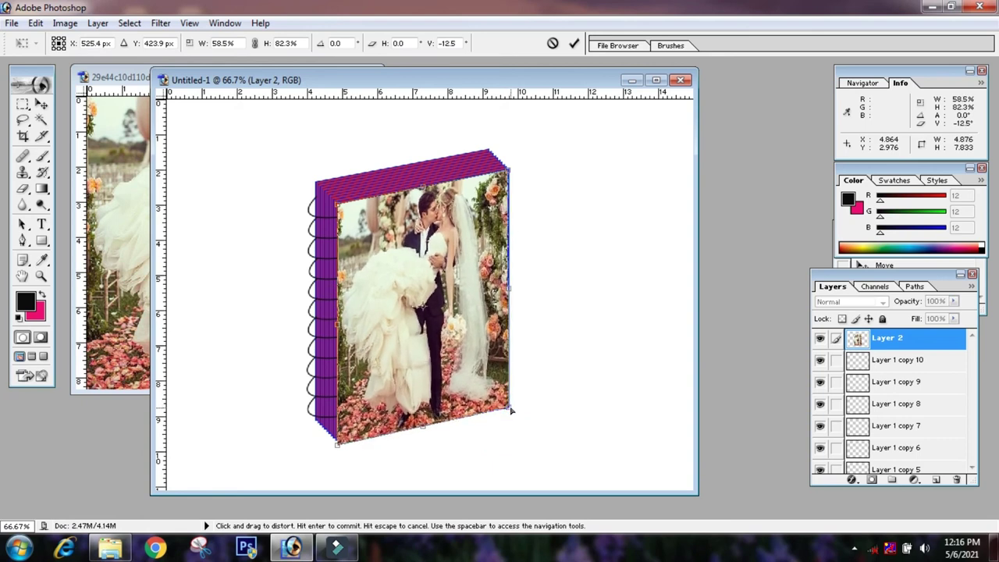
pyautogui.moveTo(337, 447); pyautogui.dragTo(334, 442)
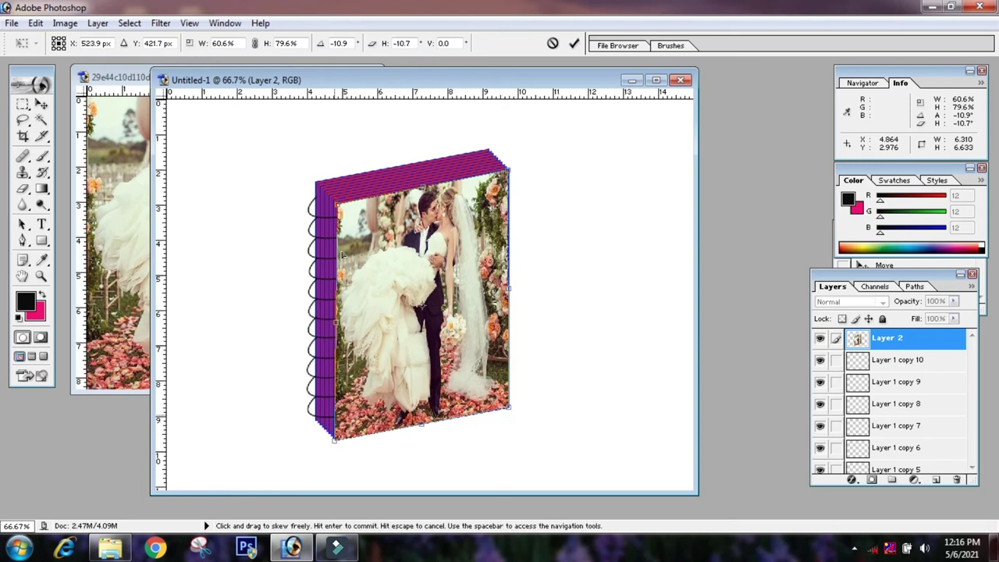
pyautogui.moveTo(339, 209); pyautogui.dragTo(336, 204)
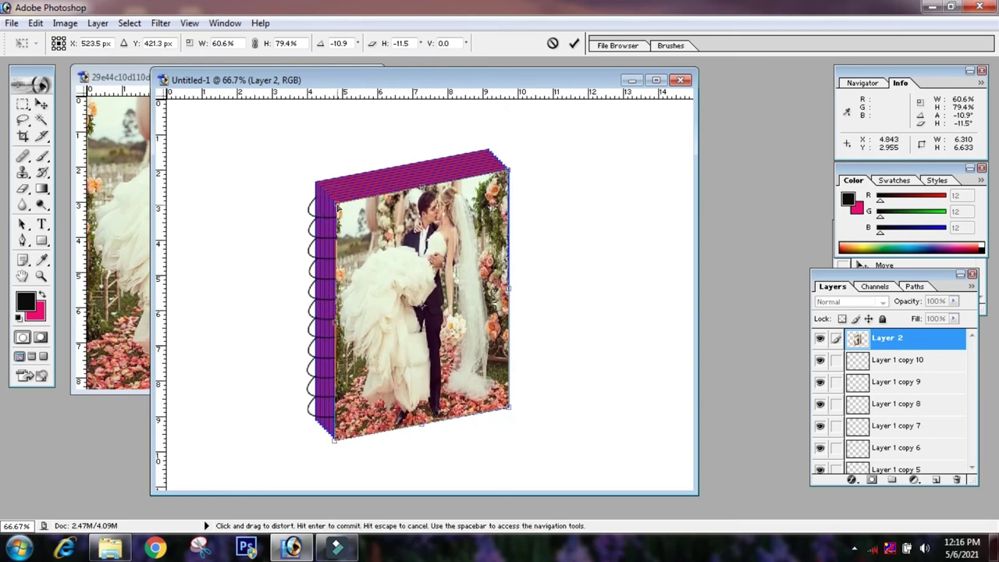
pyautogui.click(573, 44)
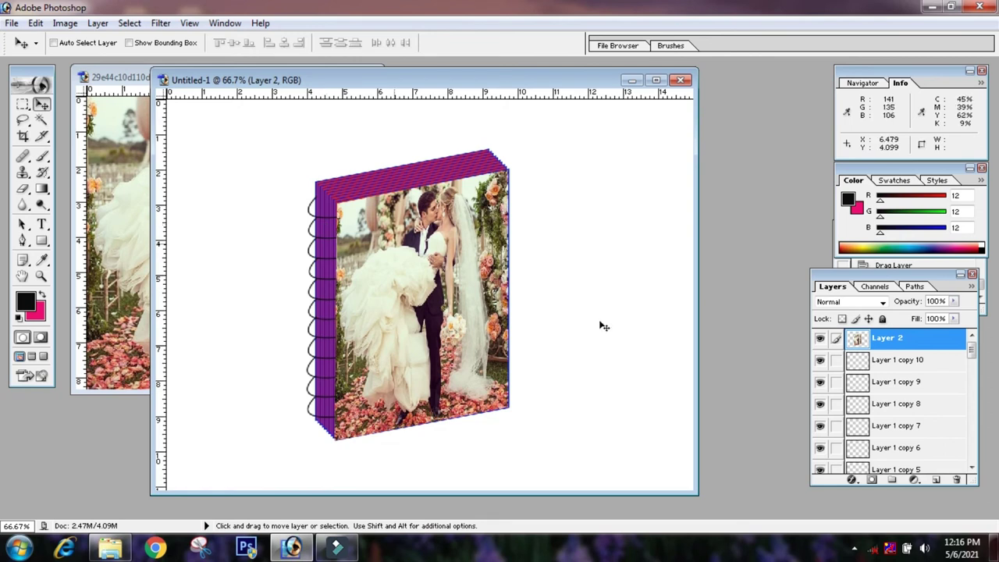
# - Move Layer 2 below the Layer 1 hole copies and nudge the photo into place on the cover
pyautogui.moveTo(918, 338); pyautogui.dragTo(908, 452)
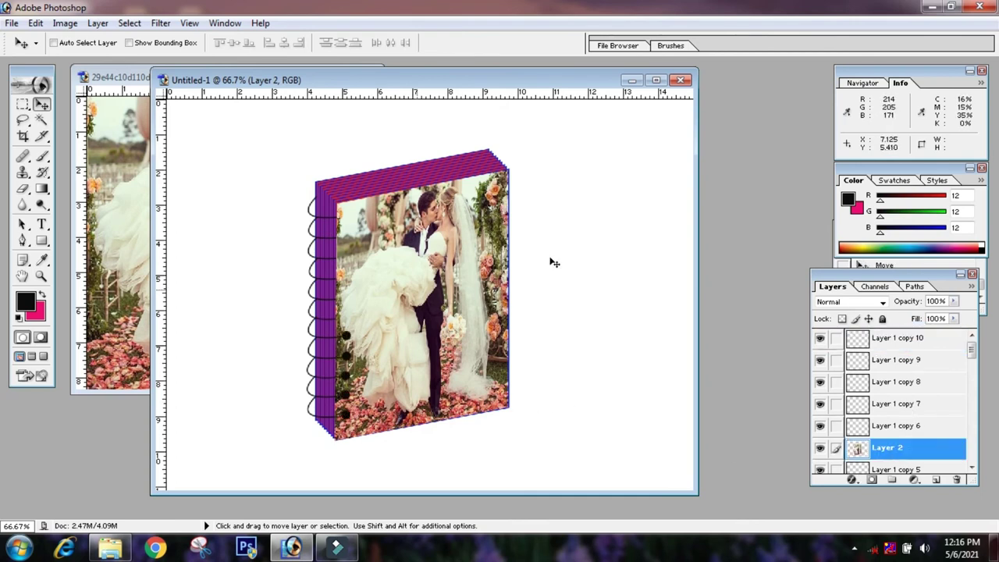
pyautogui.moveTo(971, 350); pyautogui.dragTo(971, 364)
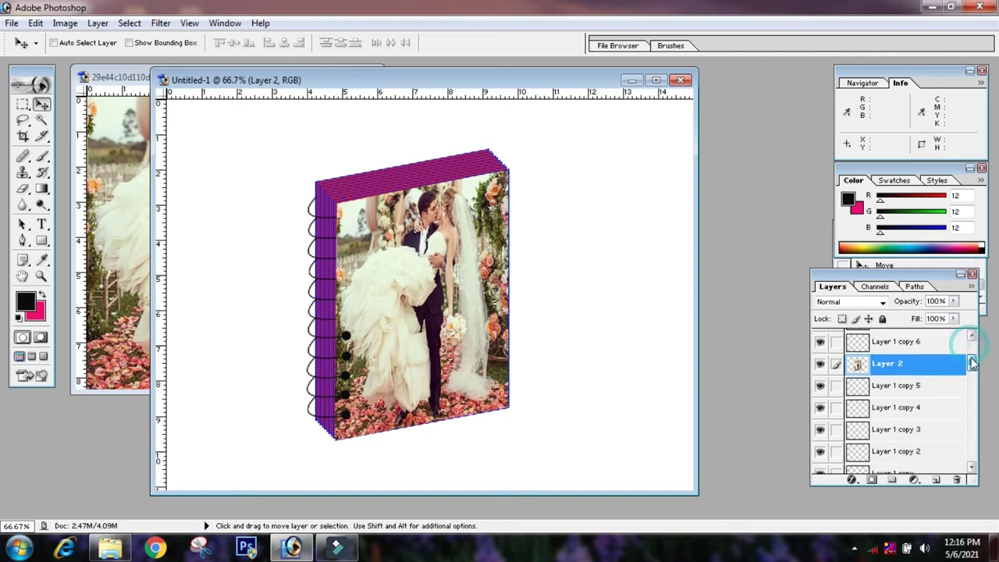
pyautogui.moveTo(930, 338); pyautogui.dragTo(925, 453)
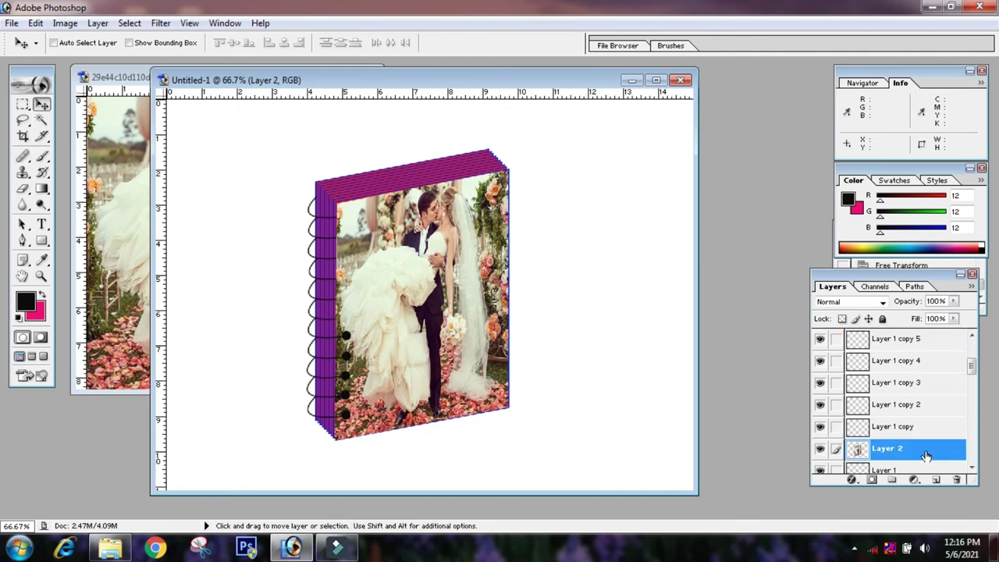
pyautogui.click(970, 466)
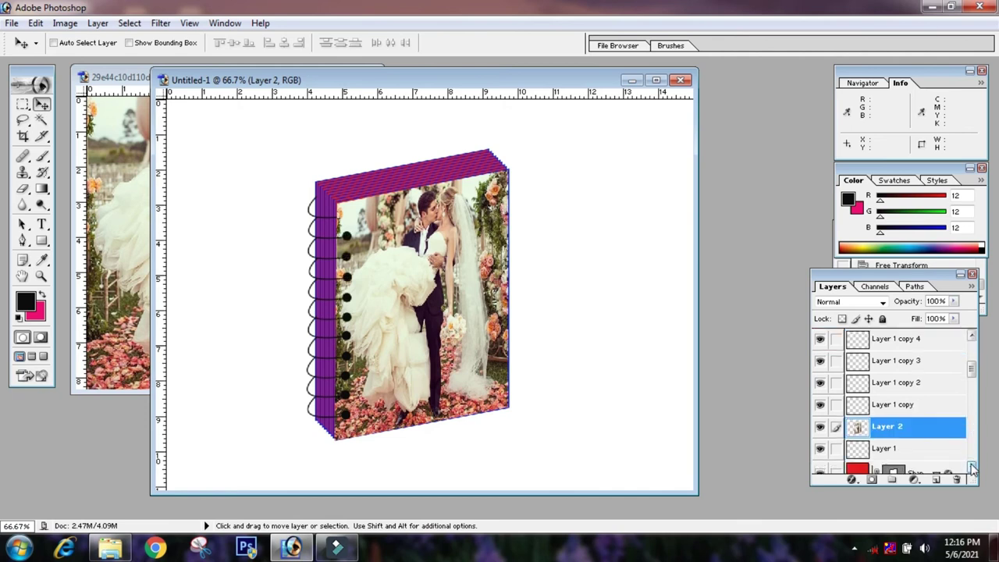
pyautogui.moveTo(909, 384); pyautogui.dragTo(914, 417)
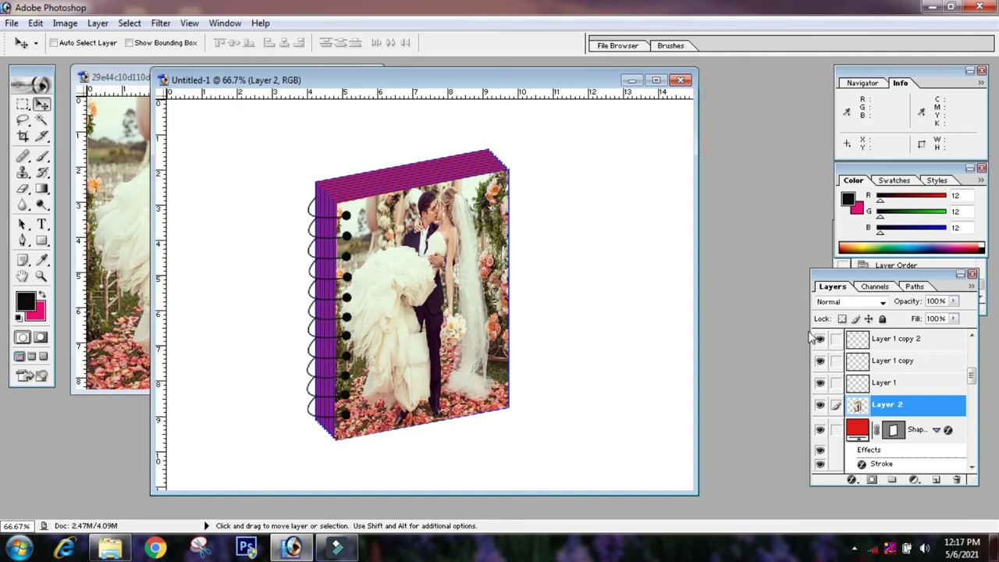
pyautogui.moveTo(973, 380)
pyautogui.mouseDown()
pyautogui.moveTo(973, 466)
pyautogui.moveTo(972, 347)
pyautogui.mouseUp()
pyautogui.moveTo(477, 321); pyautogui.dragTo(473, 317)
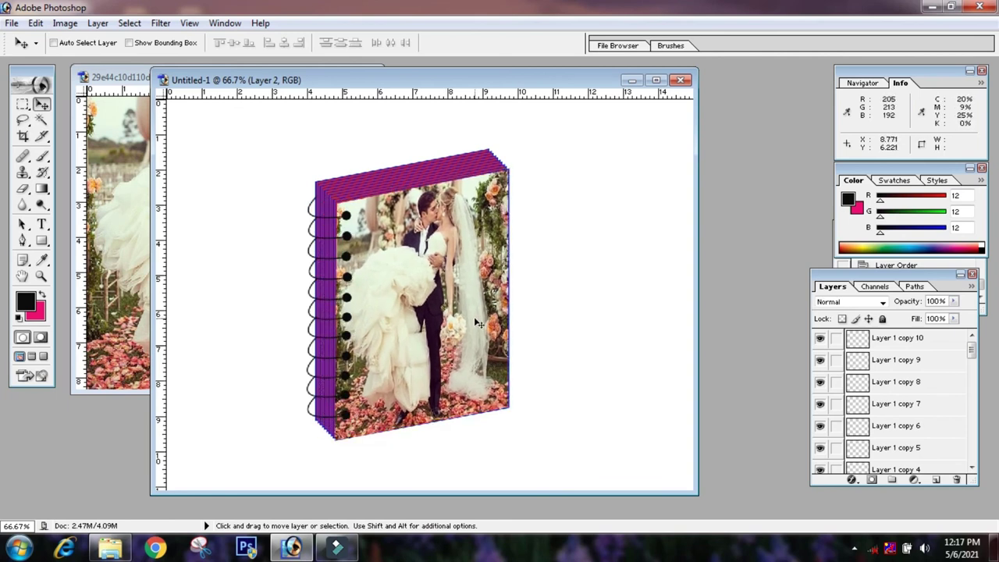
pyautogui.click(940, 344)
# - Link the cover shape layers, hole layers and photo layer together
pyautogui.moveTo(971, 351); pyautogui.dragTo(974, 456)
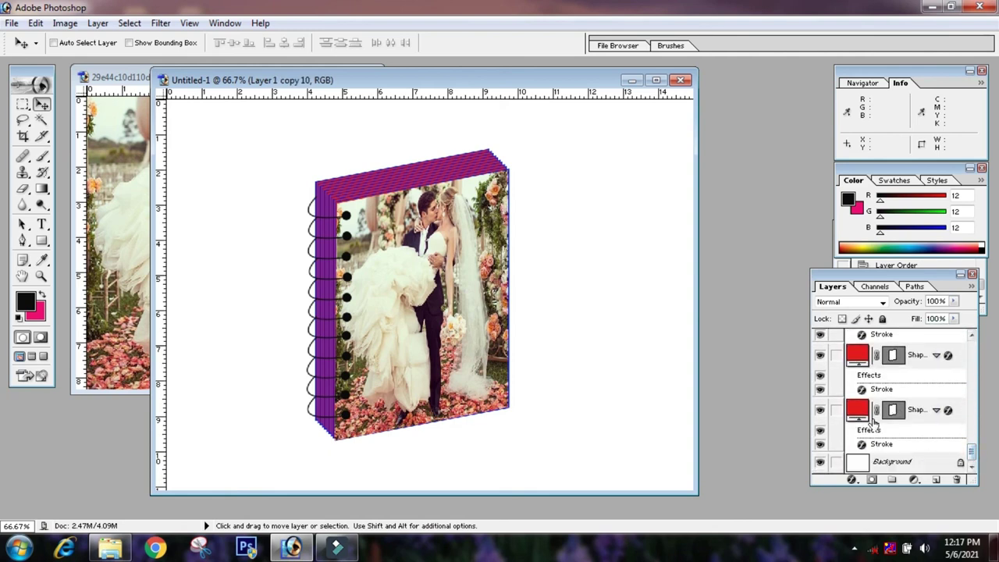
pyautogui.click(835, 410)
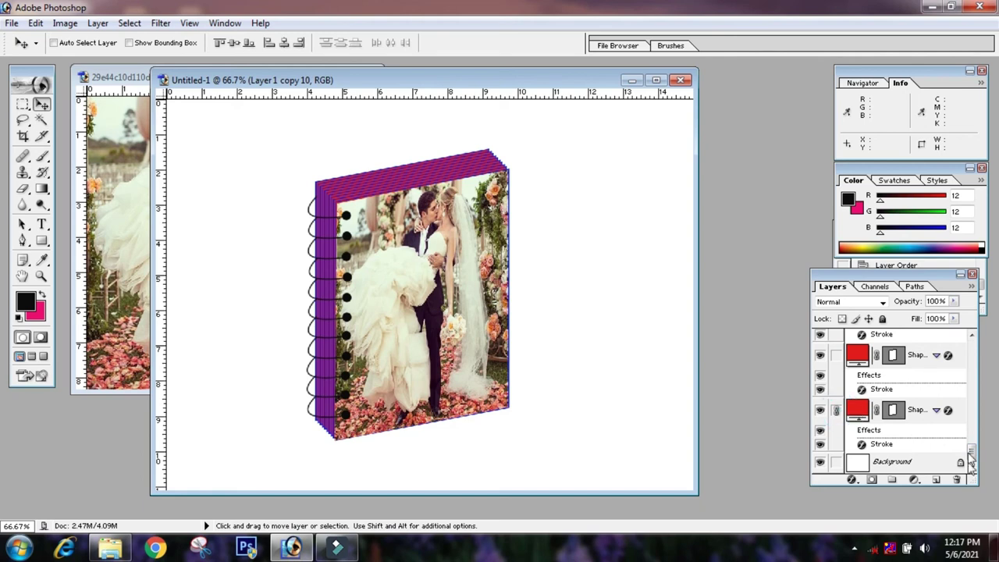
pyautogui.click(923, 419)
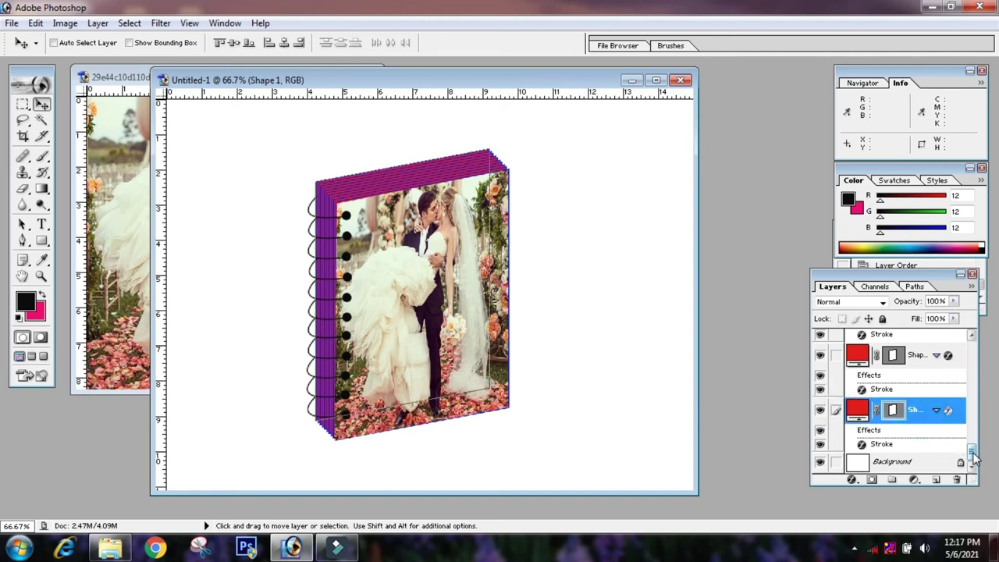
pyautogui.moveTo(973, 456); pyautogui.dragTo(975, 355)
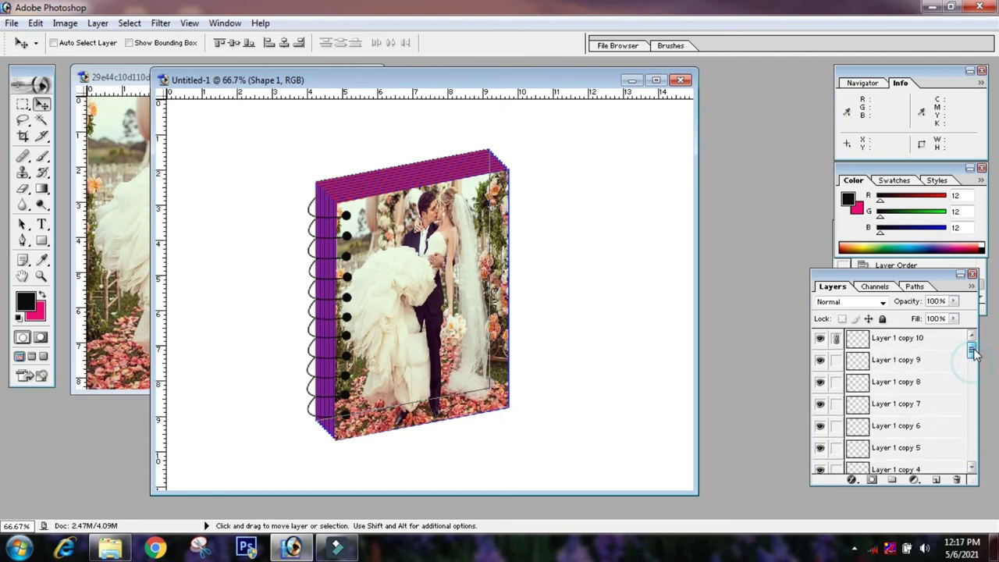
pyautogui.moveTo(835, 359); pyautogui.dragTo(835, 387)
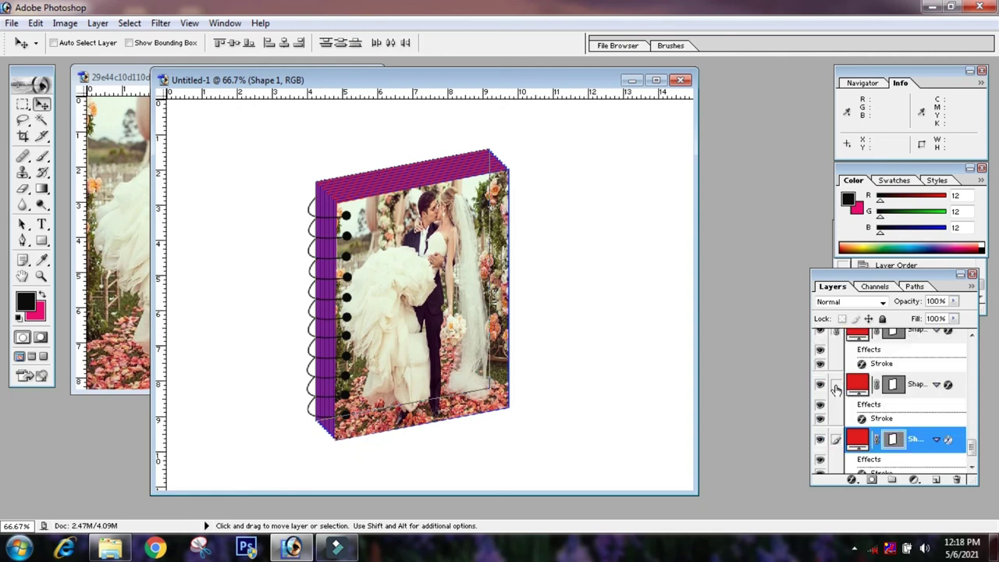
# - Reposition the linked notebook and merge it into a single Shape 1 layer with Ctrl+E
pyautogui.moveTo(419, 290); pyautogui.dragTo(389, 258)
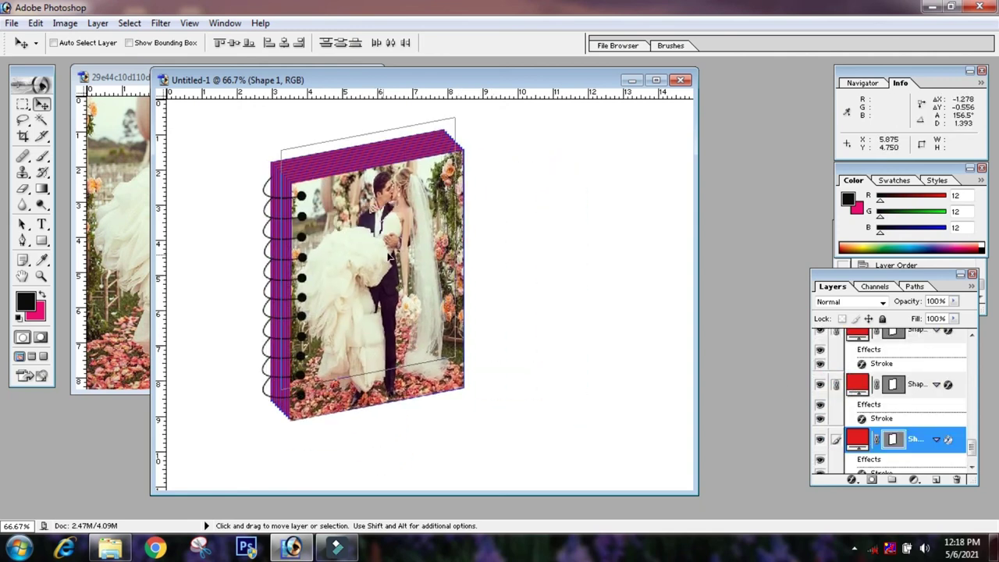
pyautogui.moveTo(389, 256); pyautogui.dragTo(410, 282)
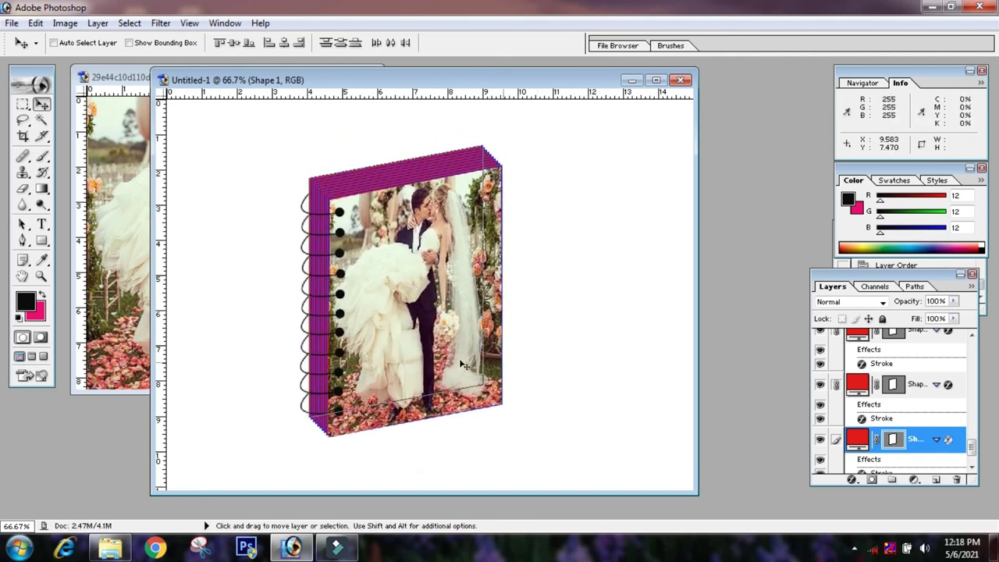
pyautogui.moveTo(412, 333); pyautogui.dragTo(421, 314)
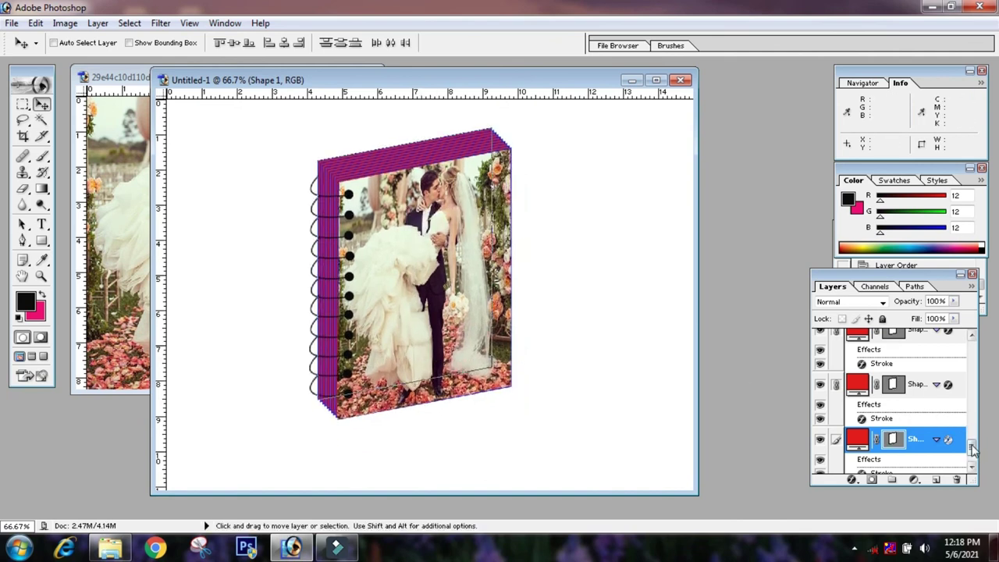
pyautogui.scroll(-2, 972, 447)
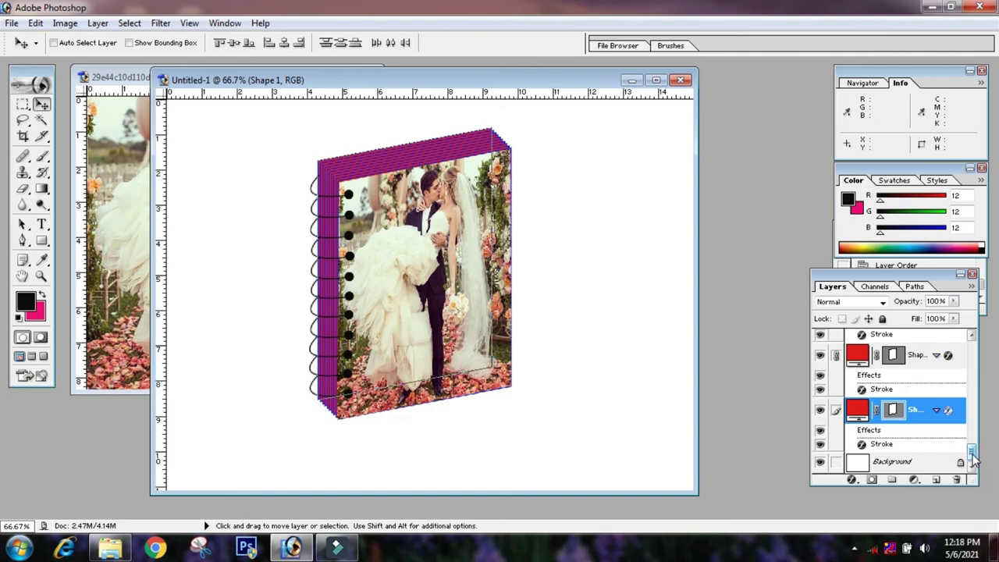
pyautogui.hotkey('ctrl', 'e')
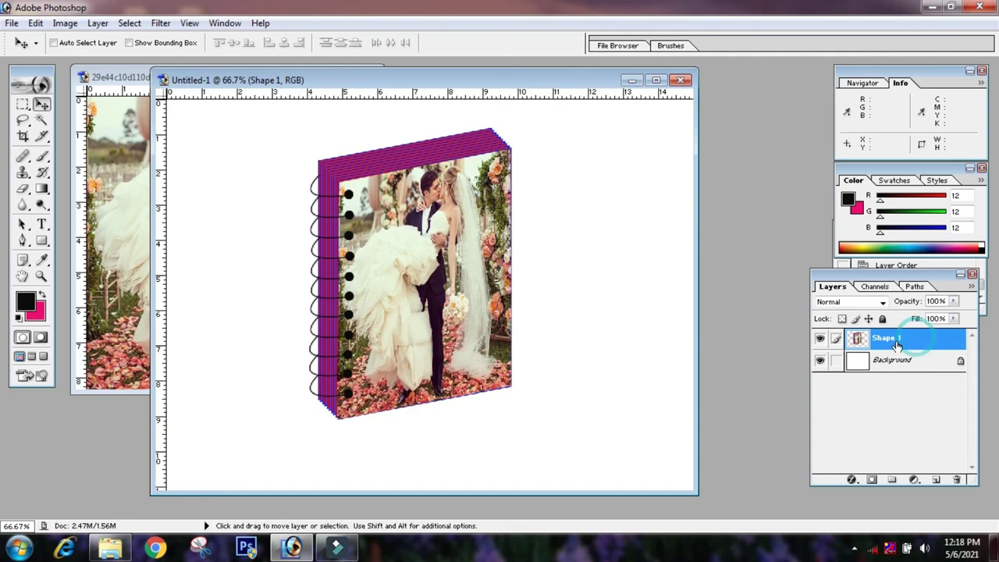
pyautogui.moveTo(415, 306)
pyautogui.mouseDown()
pyautogui.moveTo(456, 341)
pyautogui.moveTo(440, 333)
pyautogui.mouseUp()
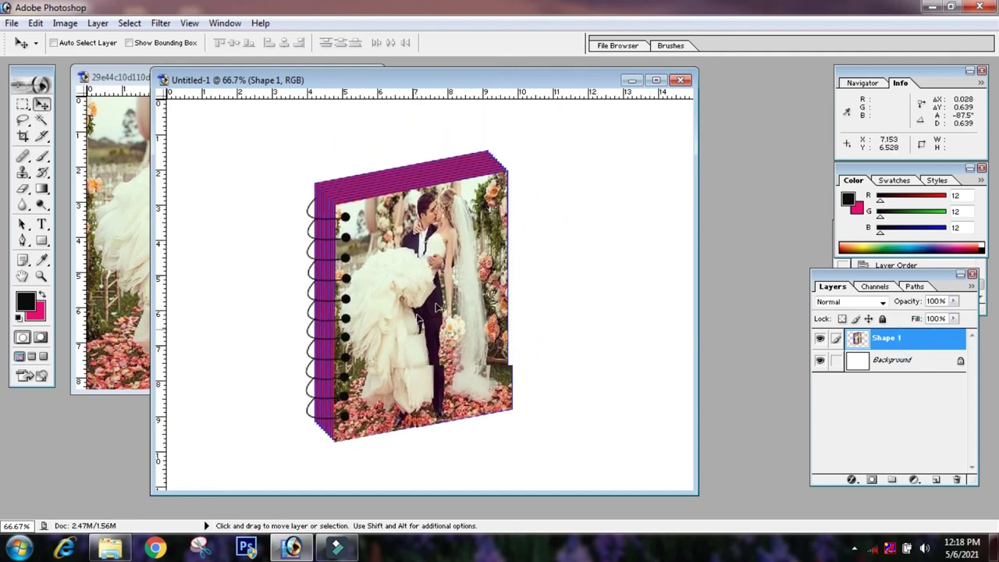
# - Add a Drop Shadow to Shape 1 with 100% opacity, 32 px distance and 4% spread
pyautogui.doubleClick(927, 344)
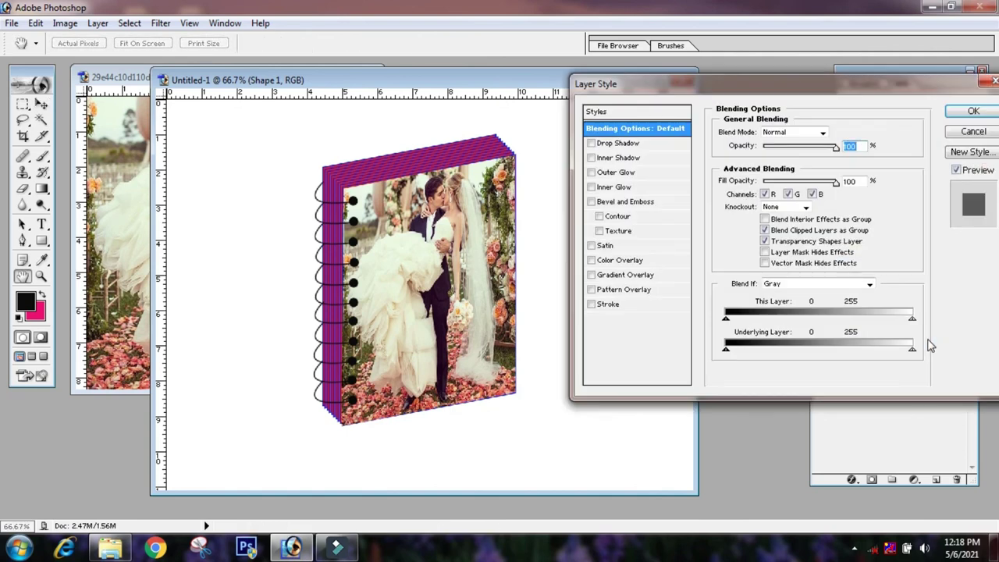
pyautogui.click(625, 146)
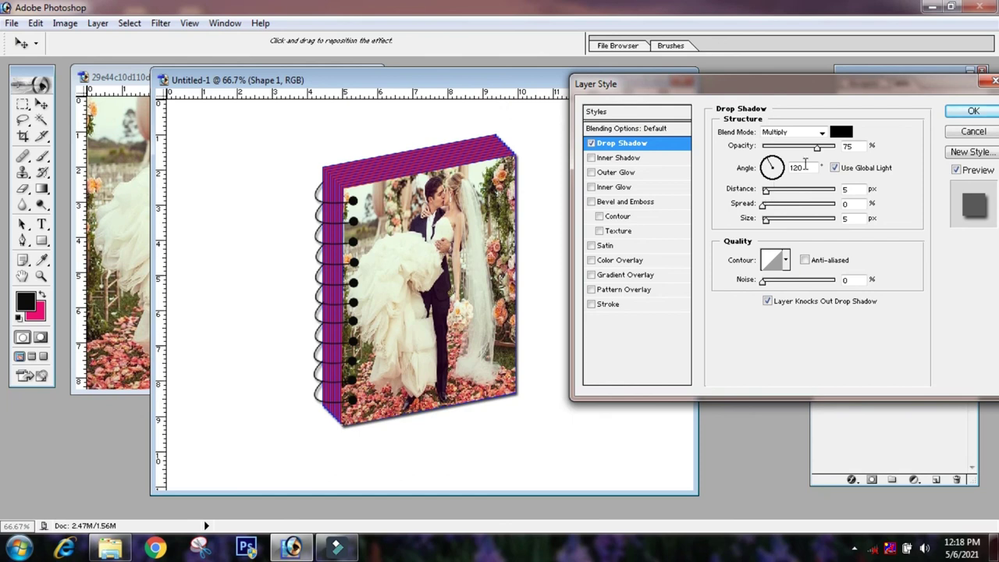
pyautogui.moveTo(818, 149); pyautogui.dragTo(835, 148)
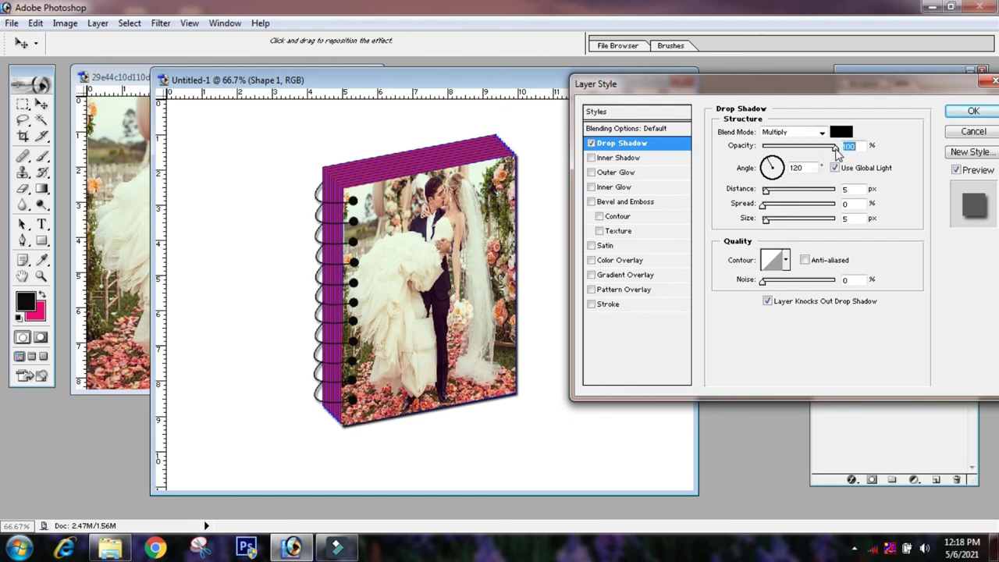
pyautogui.moveTo(768, 198); pyautogui.dragTo(788, 201)
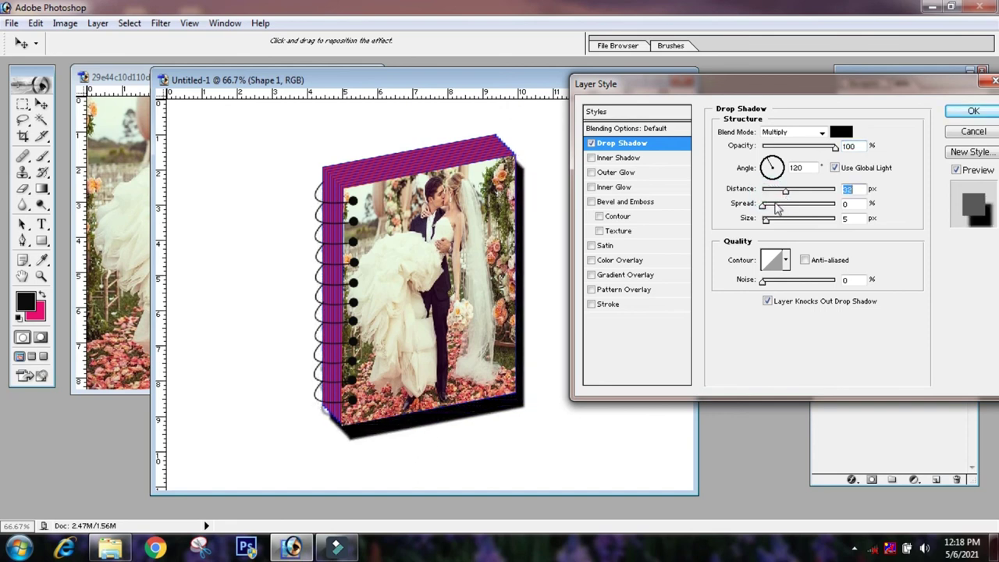
pyautogui.moveTo(763, 204)
pyautogui.mouseDown()
pyautogui.moveTo(776, 206)
pyautogui.moveTo(764, 207)
pyautogui.moveTo(777, 224)
pyautogui.mouseUp()
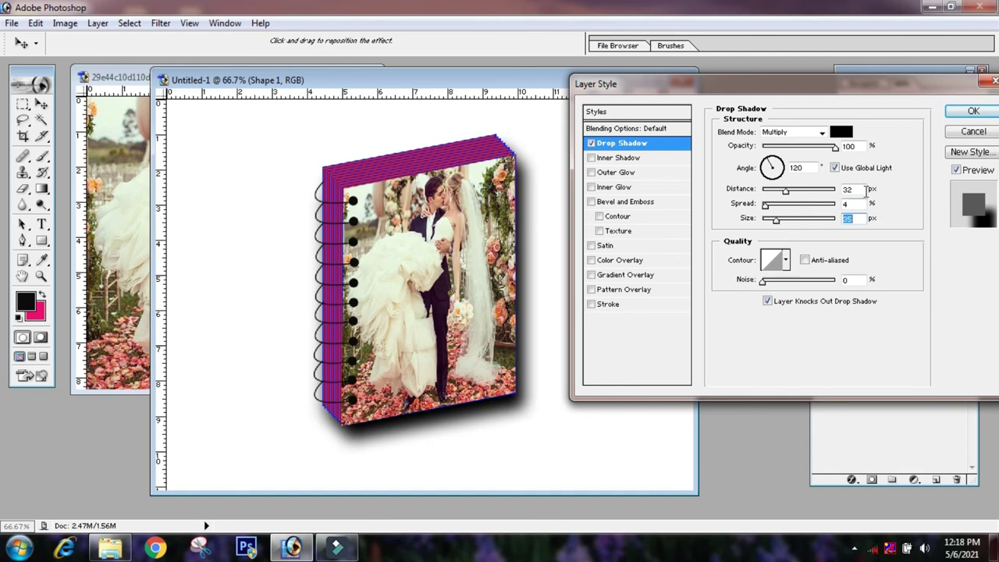
# - Confirm the Layer Style so the larger-blur drop shadow is committed to Shape 1
pyautogui.click(972, 112)
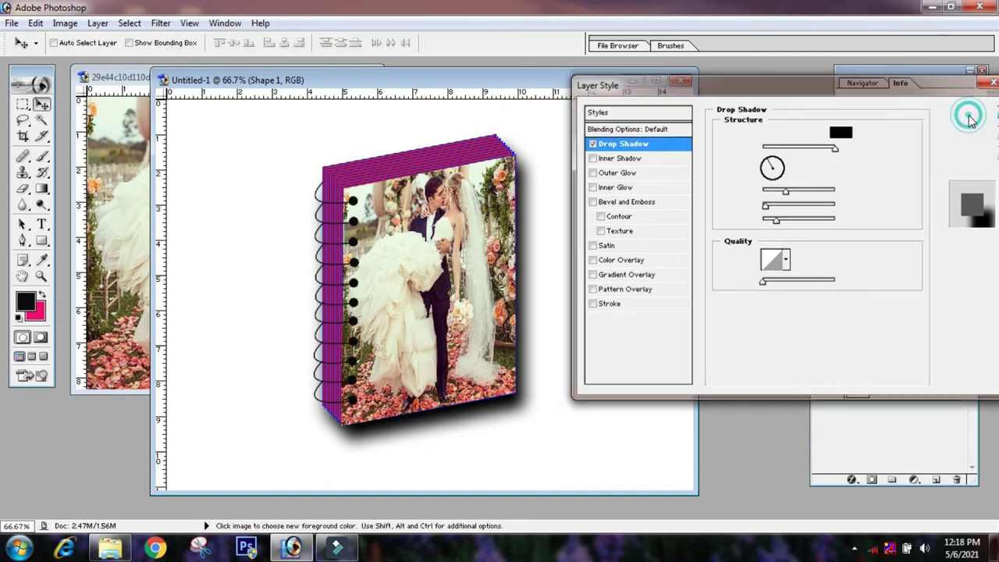